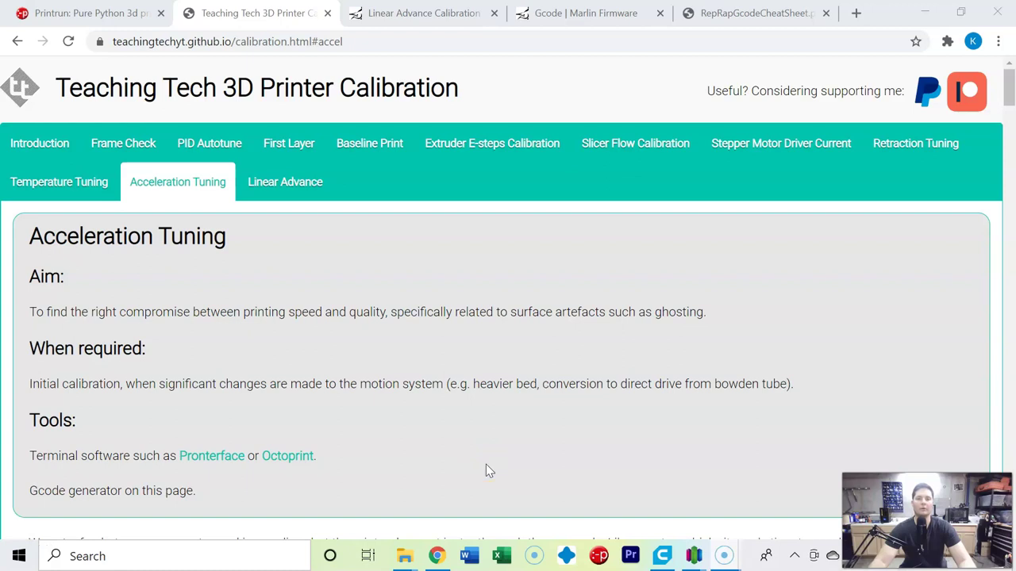
# - Change the acceleration tower's hot end temperature from 200 to 210 °C
pyautogui.click(490, 464)
pyautogui.scroll(-13, 490, 463)
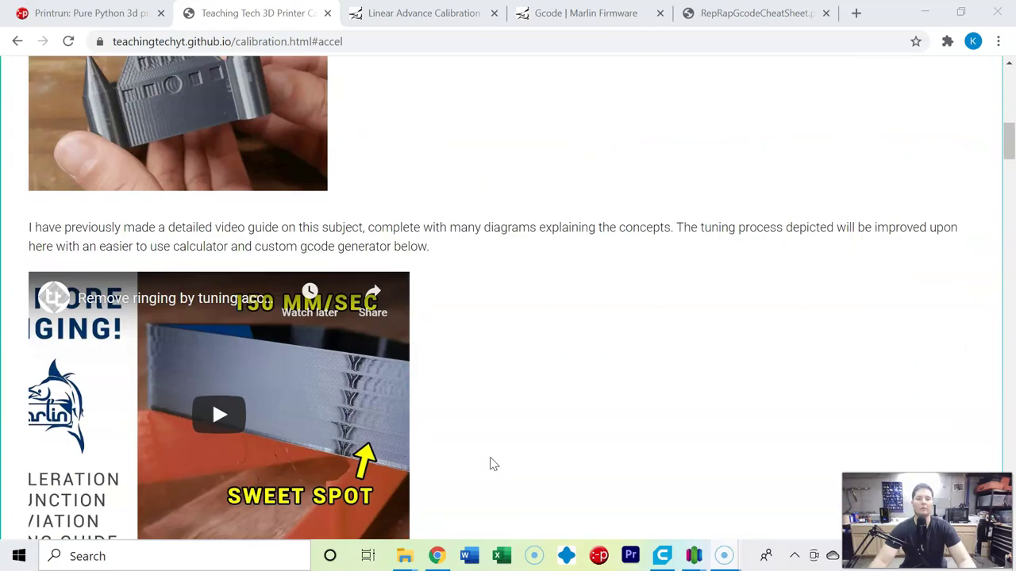
pyautogui.scroll(3, 490, 464)
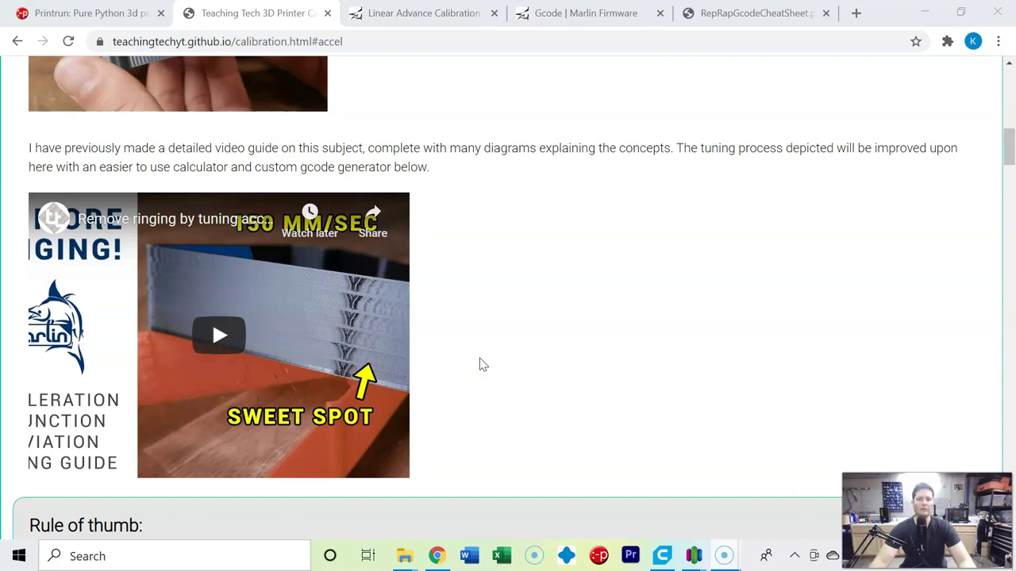
pyautogui.scroll(-5, 480, 359)
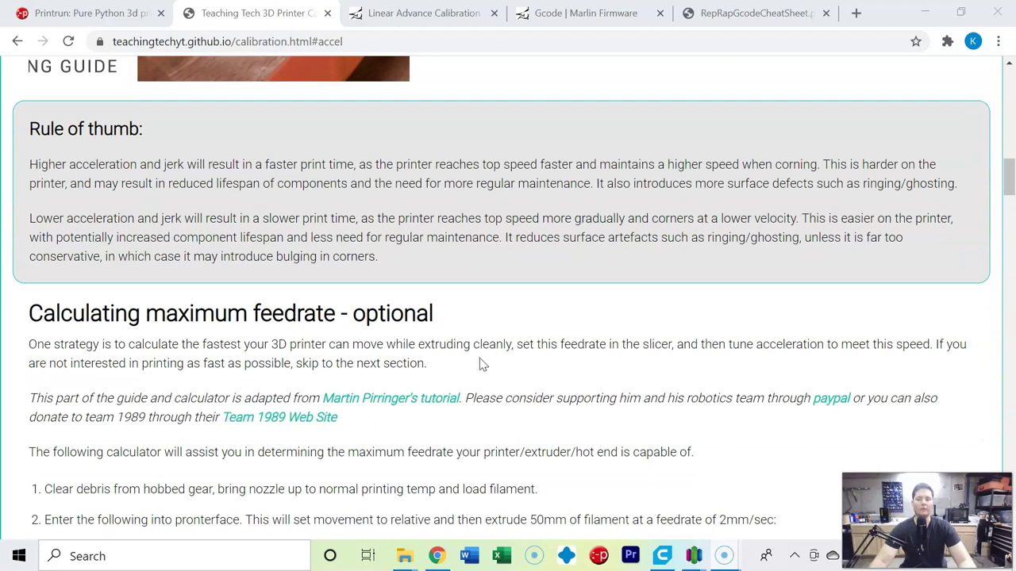
pyautogui.scroll(-2, 480, 363)
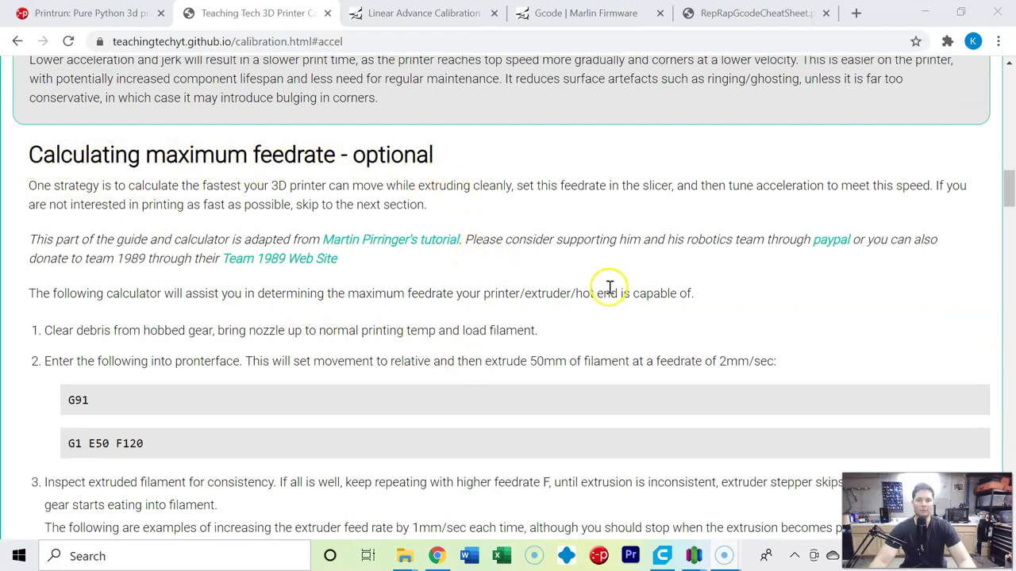
pyautogui.scroll(-13, 608, 340)
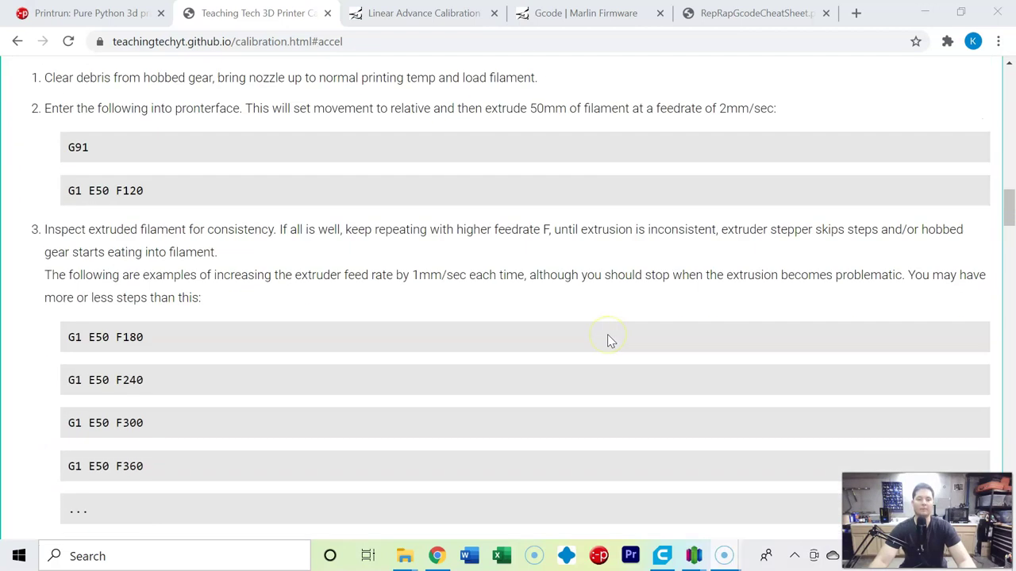
pyautogui.scroll(-5, 608, 339)
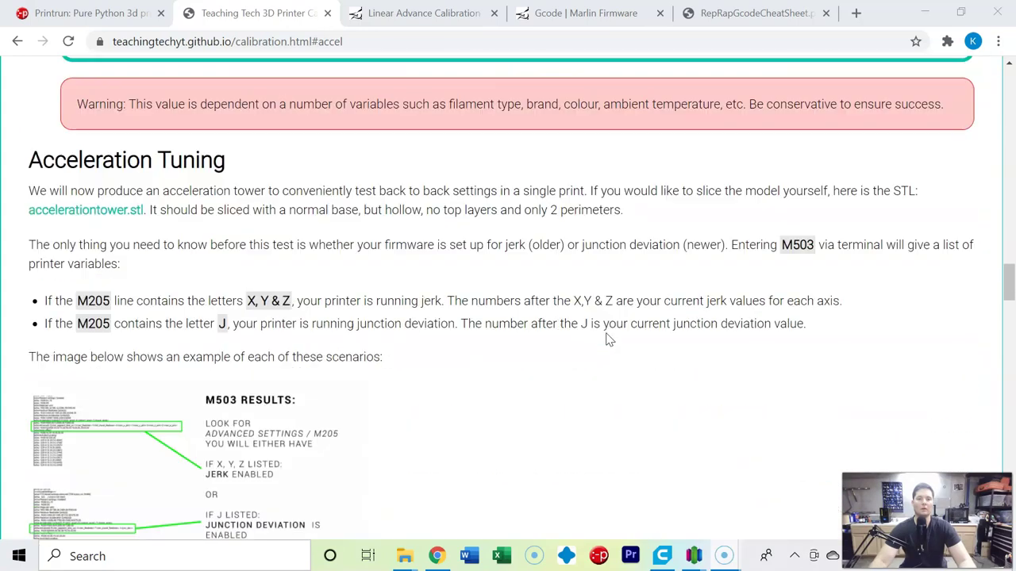
pyautogui.scroll(2, 589, 333)
pyautogui.click(134, 183)
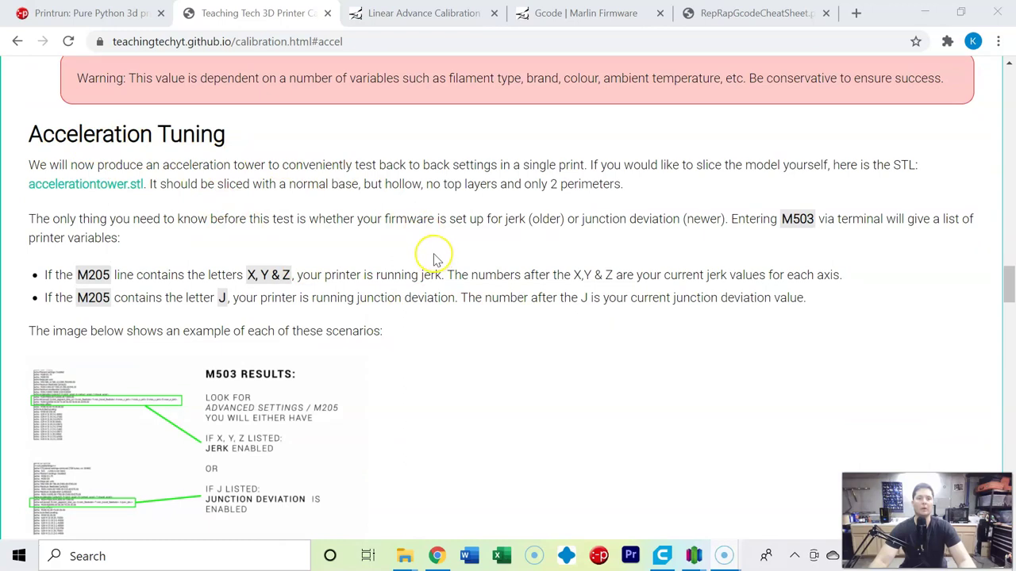
pyautogui.scroll(-5, 435, 260)
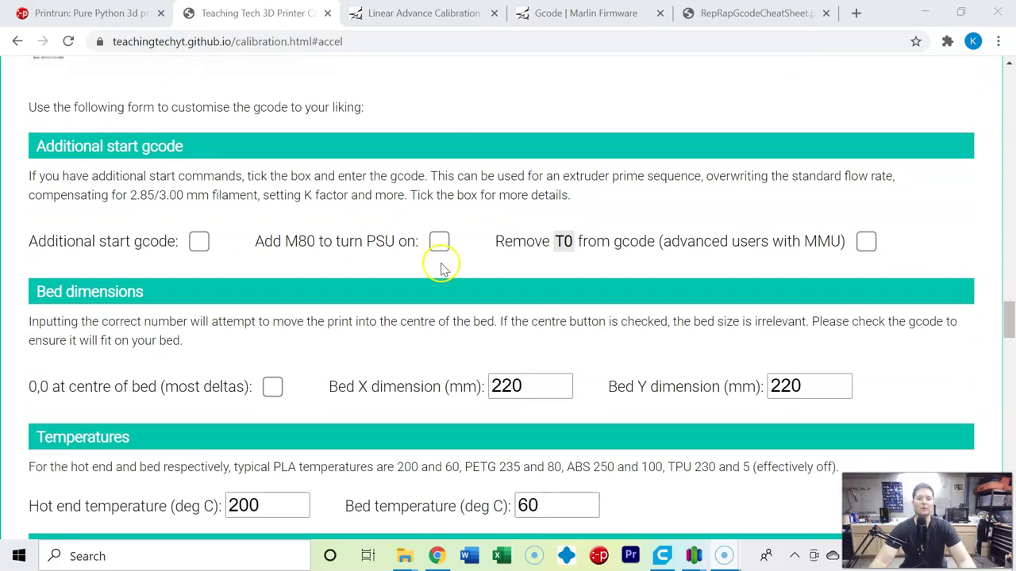
pyautogui.scroll(-1, 458, 273)
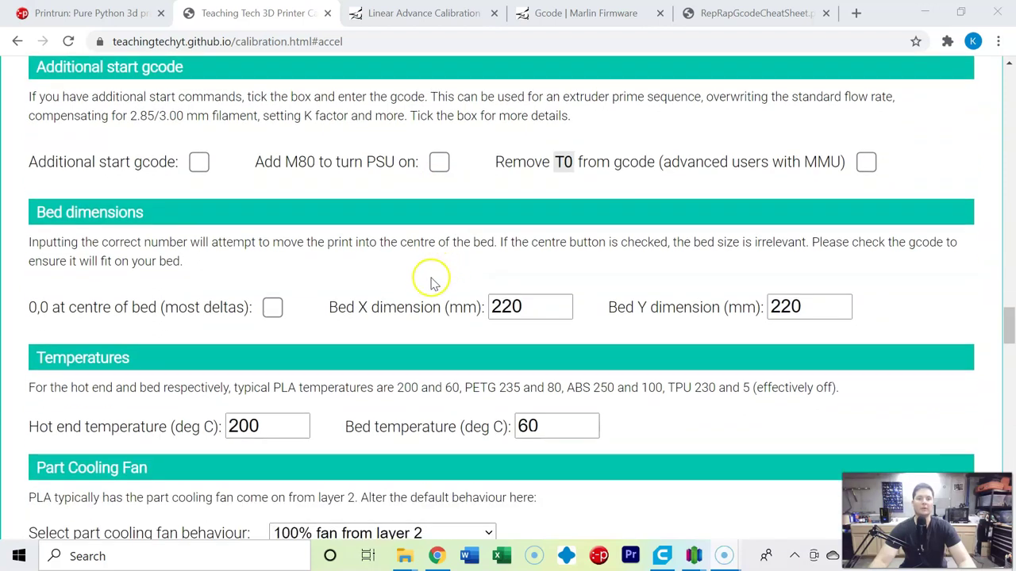
pyautogui.click(785, 306)
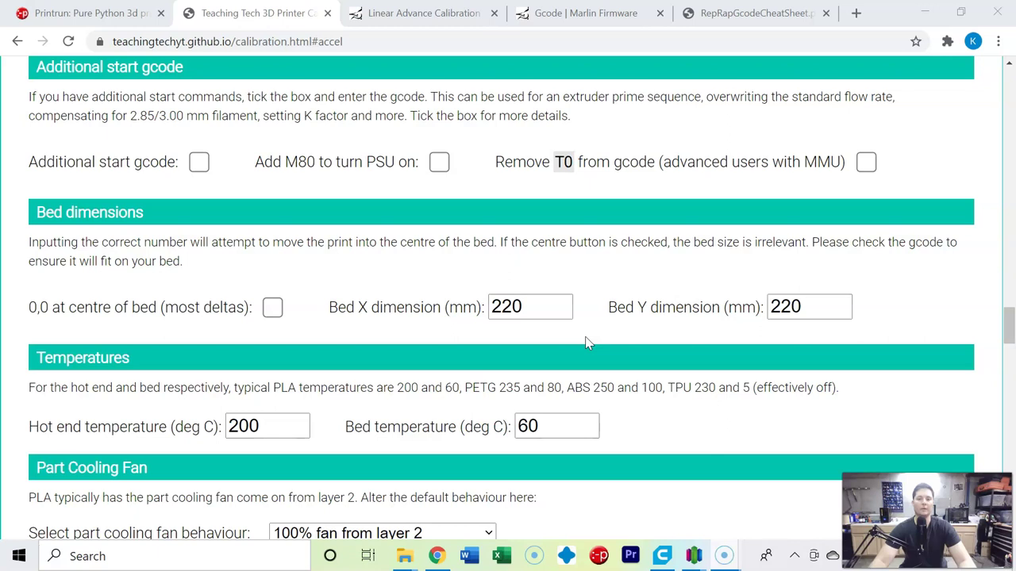
pyautogui.scroll(-2, 585, 343)
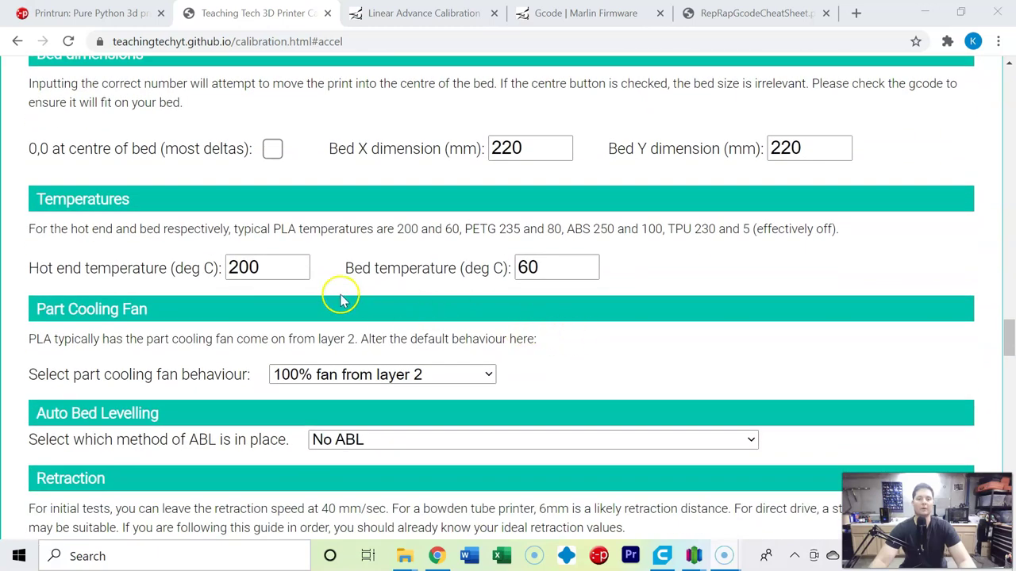
pyautogui.click(260, 267)
pyautogui.moveTo(259, 267); pyautogui.dragTo(212, 267)
pyautogui.write('21')
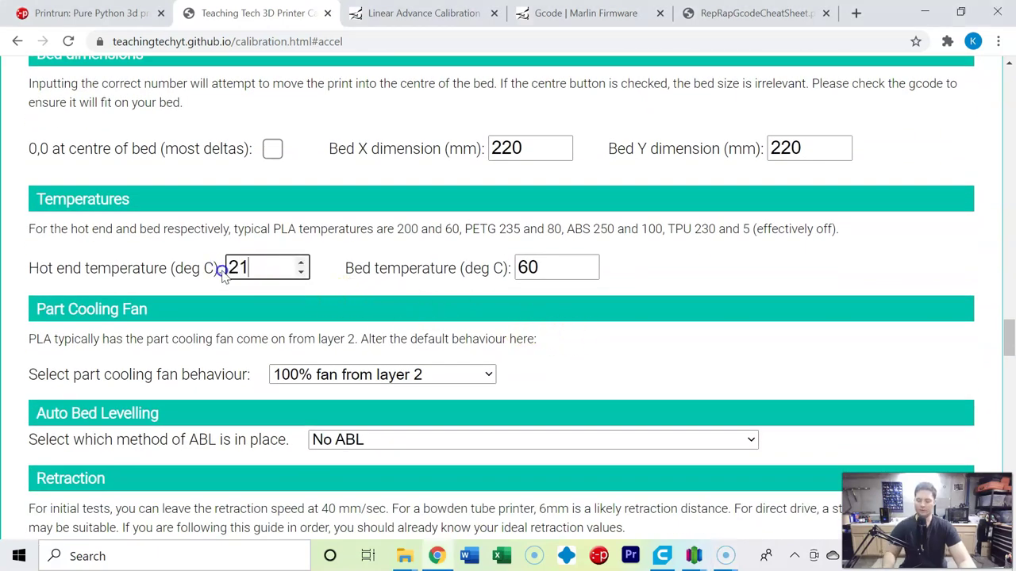
pyautogui.click(561, 266)
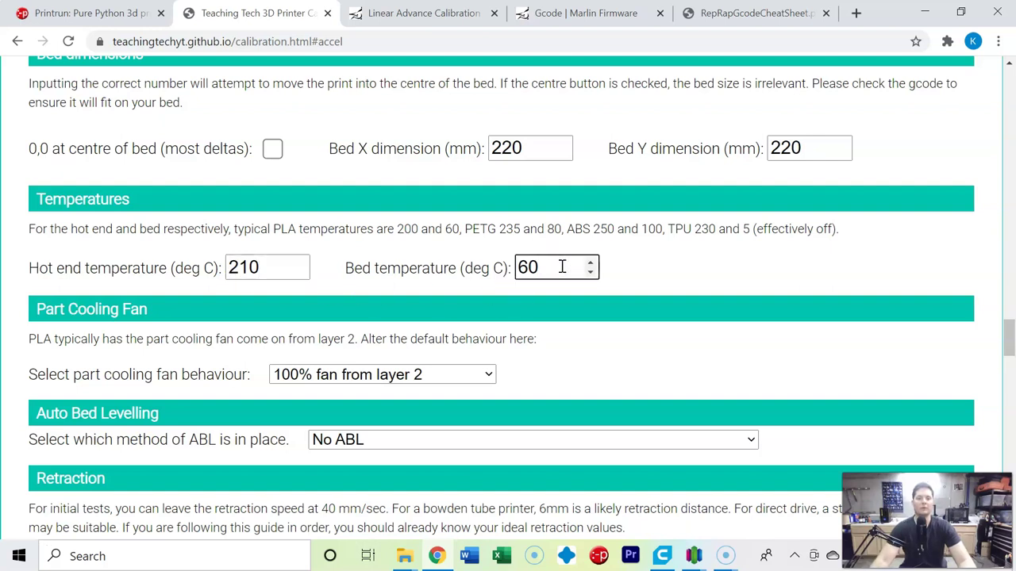
# - Review the acceleration segment table, which spans accelerations 300 to 800
pyautogui.scroll(-1, 533, 338)
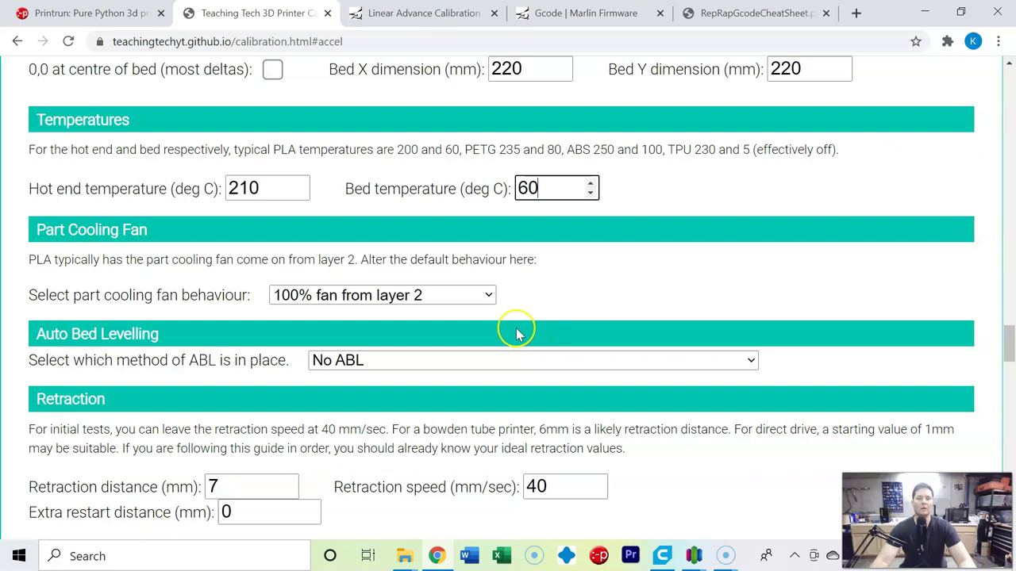
pyautogui.scroll(-2, 476, 300)
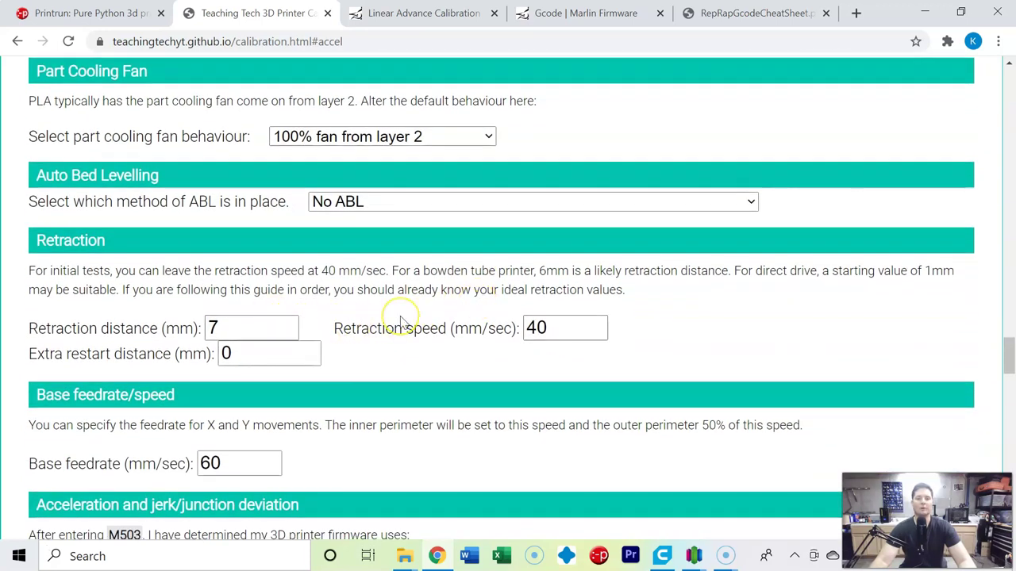
pyautogui.scroll(-2, 401, 321)
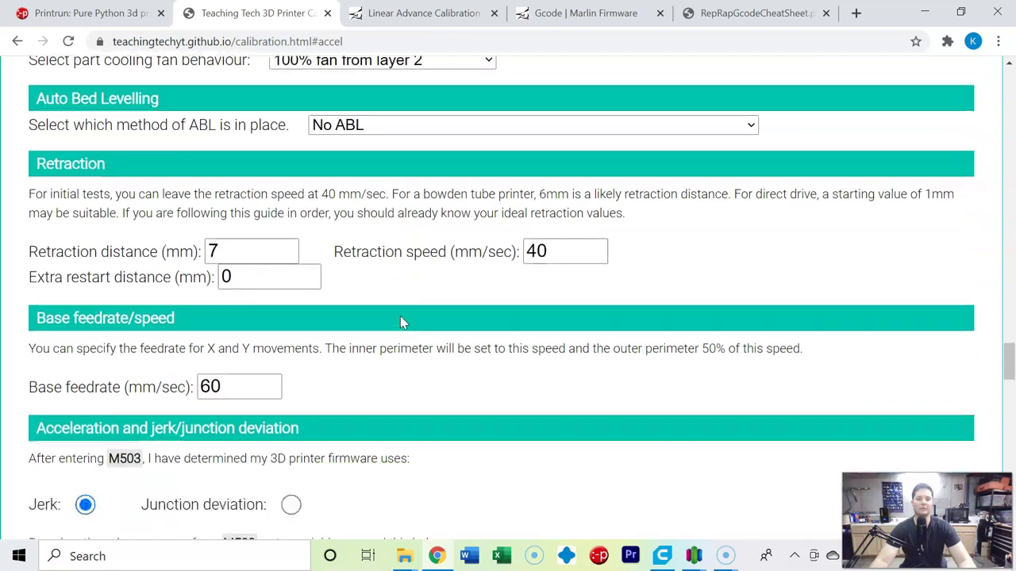
pyautogui.scroll(-2, 403, 322)
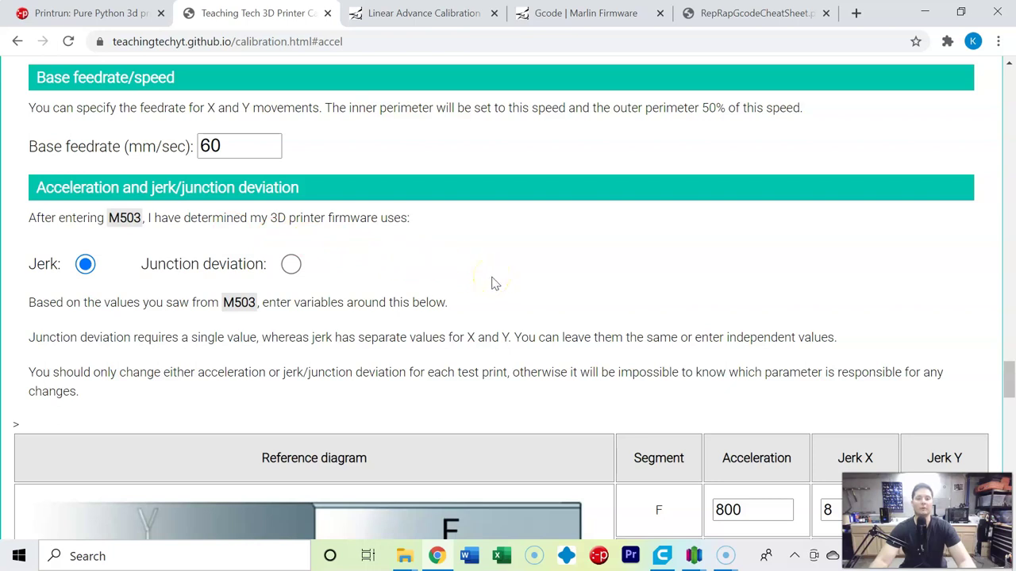
pyautogui.scroll(-4, 492, 279)
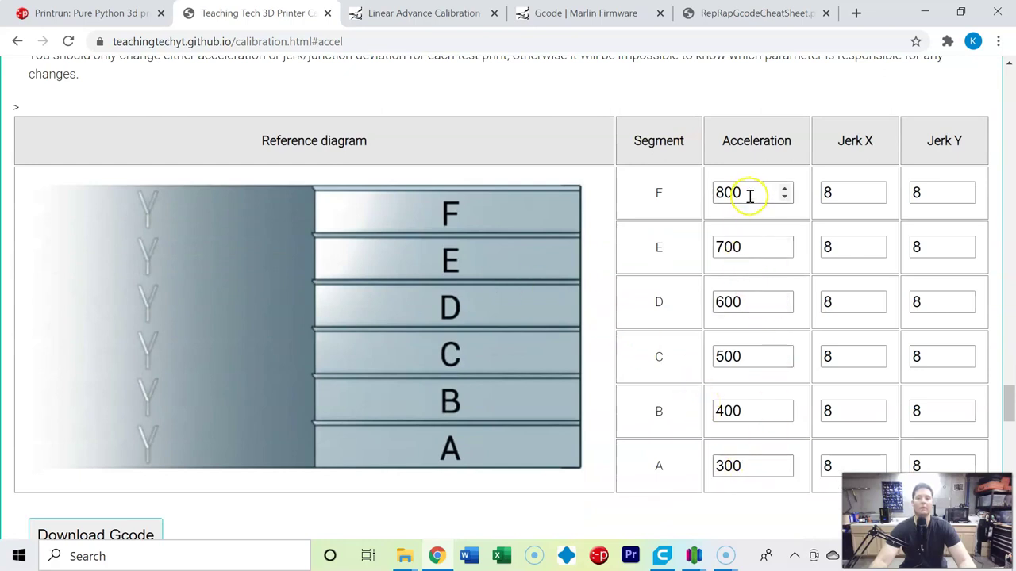
pyautogui.scroll(2, 656, 331)
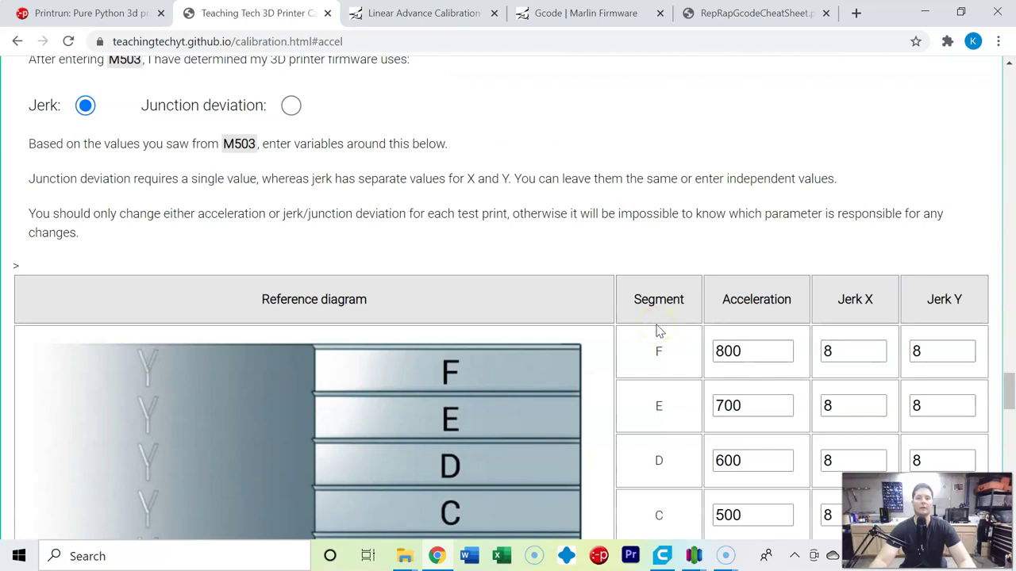
pyautogui.scroll(-2, 656, 331)
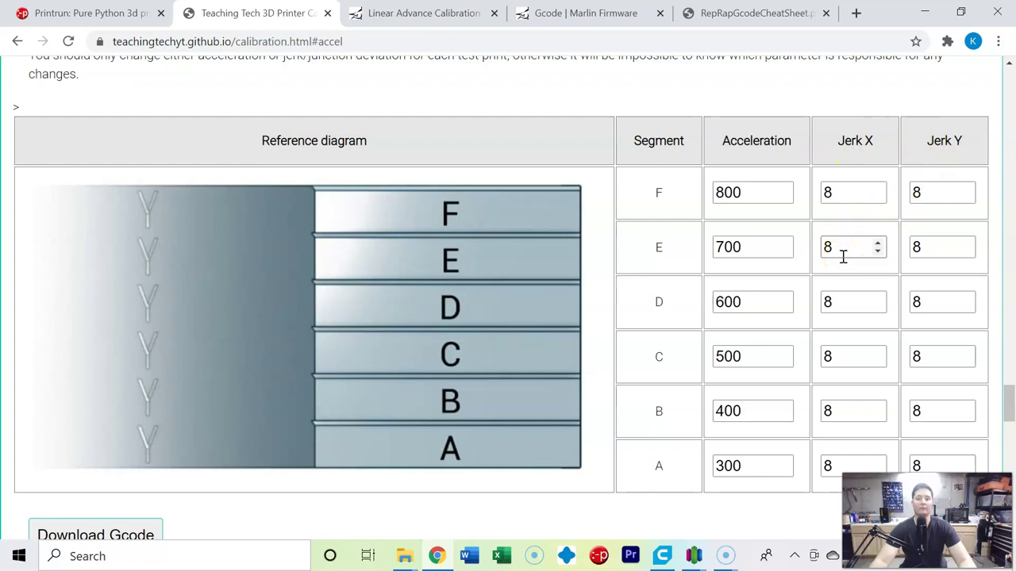
pyautogui.scroll(-4, 760, 267)
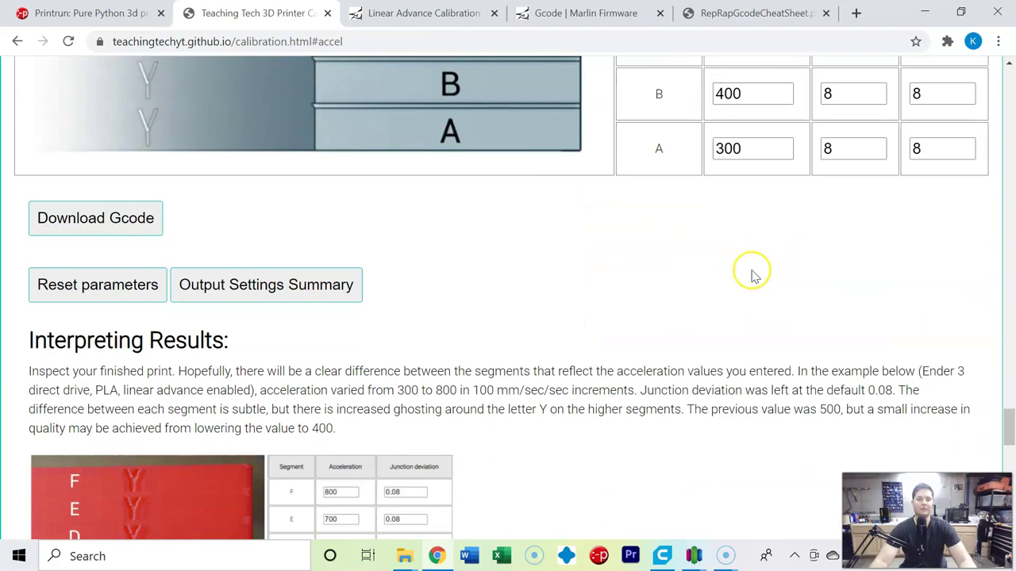
pyautogui.scroll(-3, 667, 275)
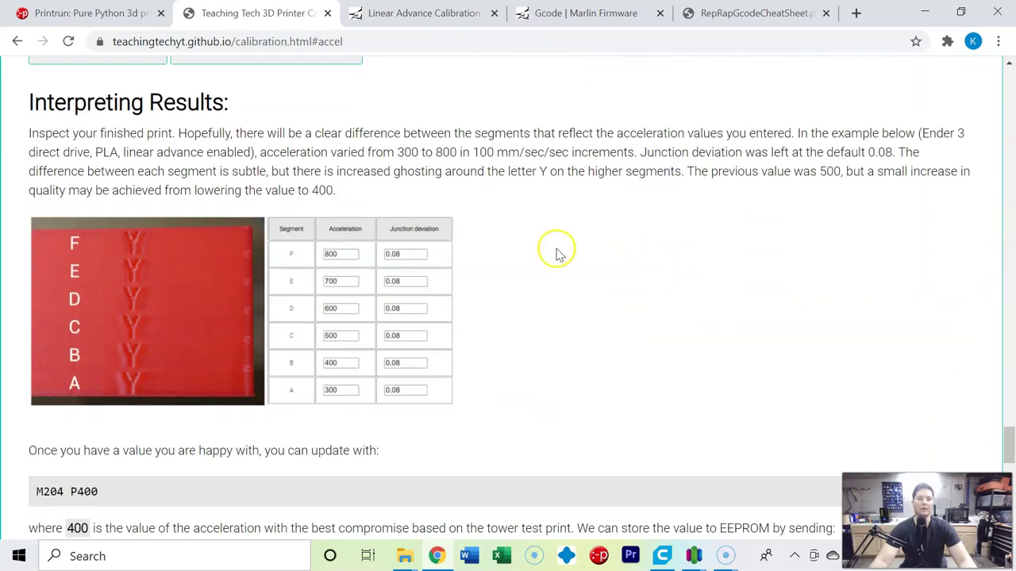
pyautogui.scroll(5, 555, 252)
# - Download the G-code and save it as acceleration.gcode, overwriting the existing file
pyautogui.click(123, 373)
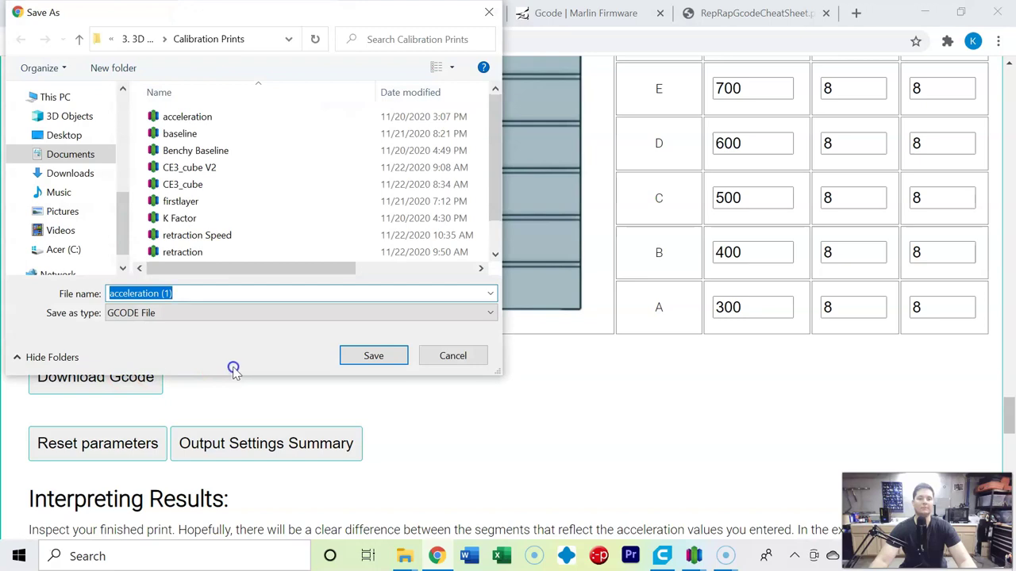
pyautogui.click(221, 295)
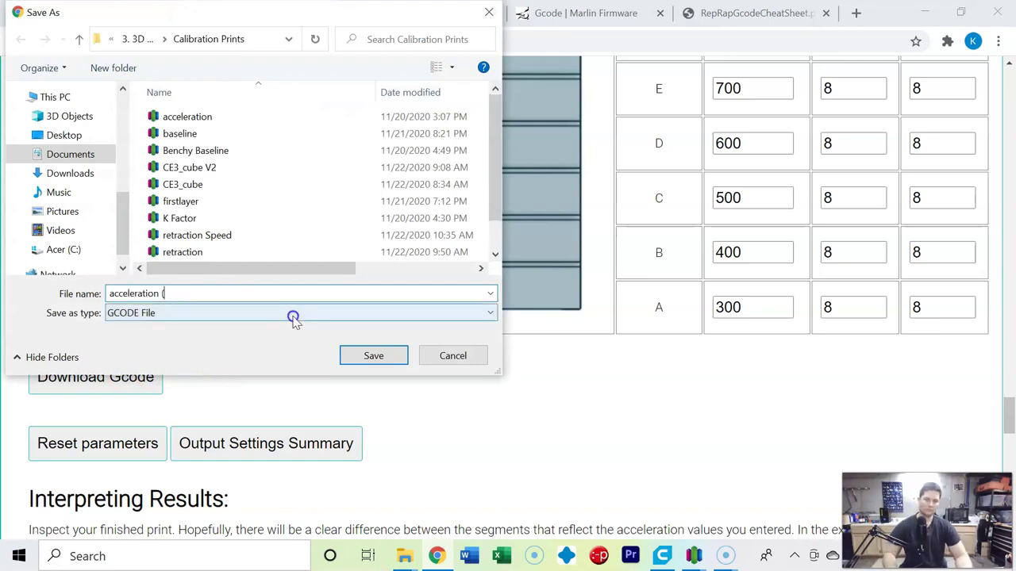
pyautogui.press('BackSpace')
pyautogui.click(370, 354)
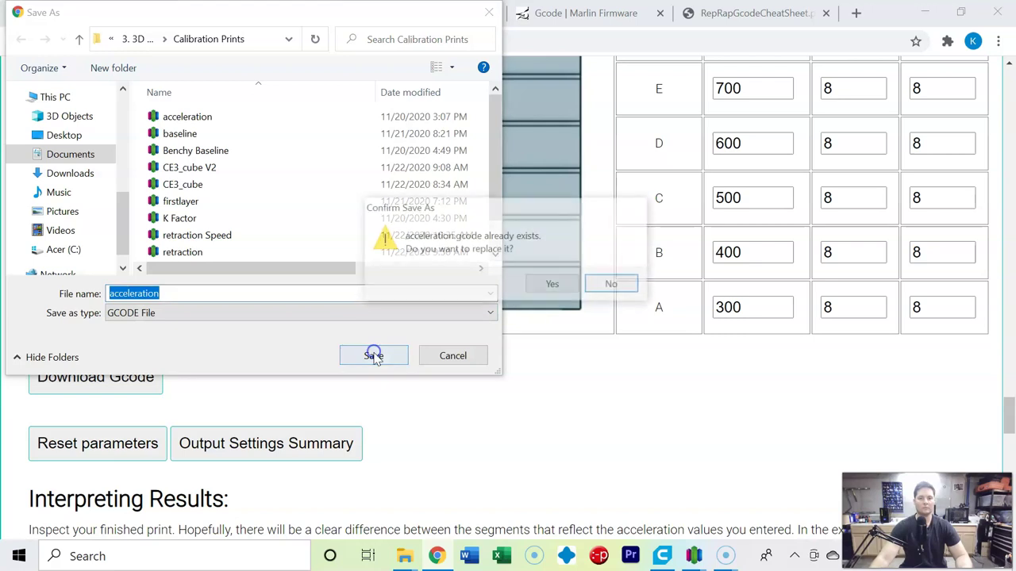
pyautogui.click(554, 284)
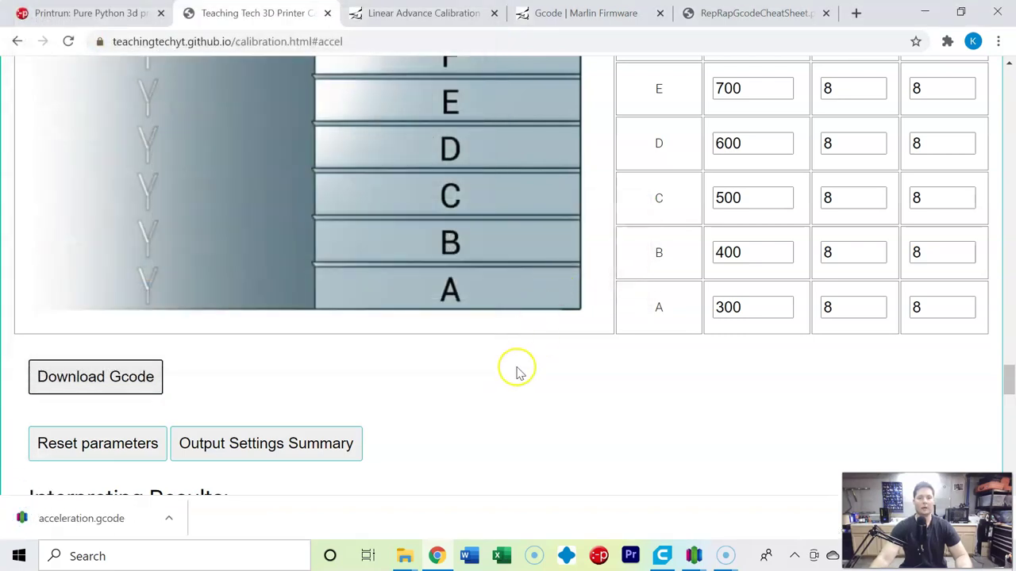
# - In Cura, delete the CE3_cube model from the build plate
pyautogui.click(664, 556)
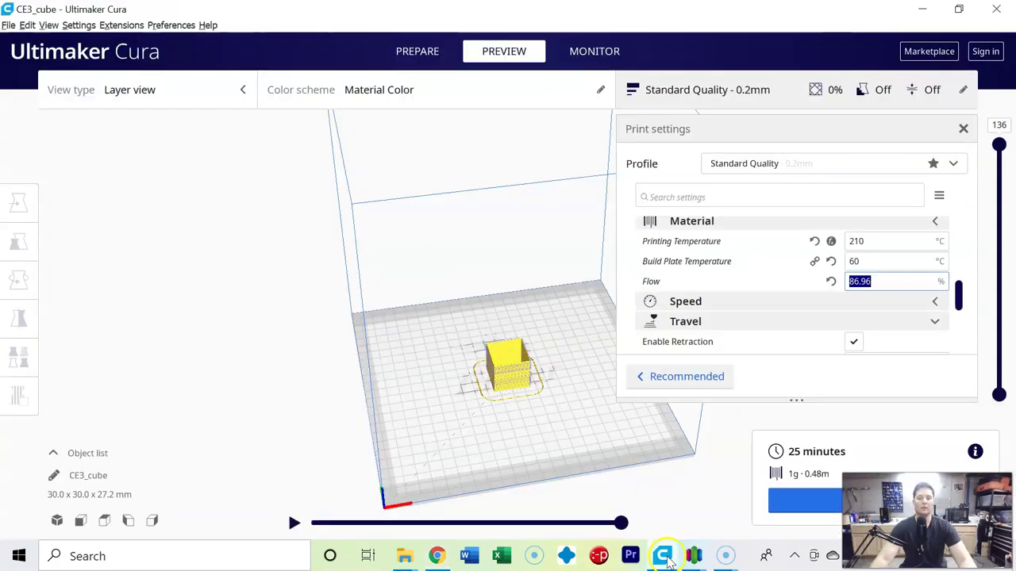
pyautogui.click(962, 129)
pyautogui.click(422, 49)
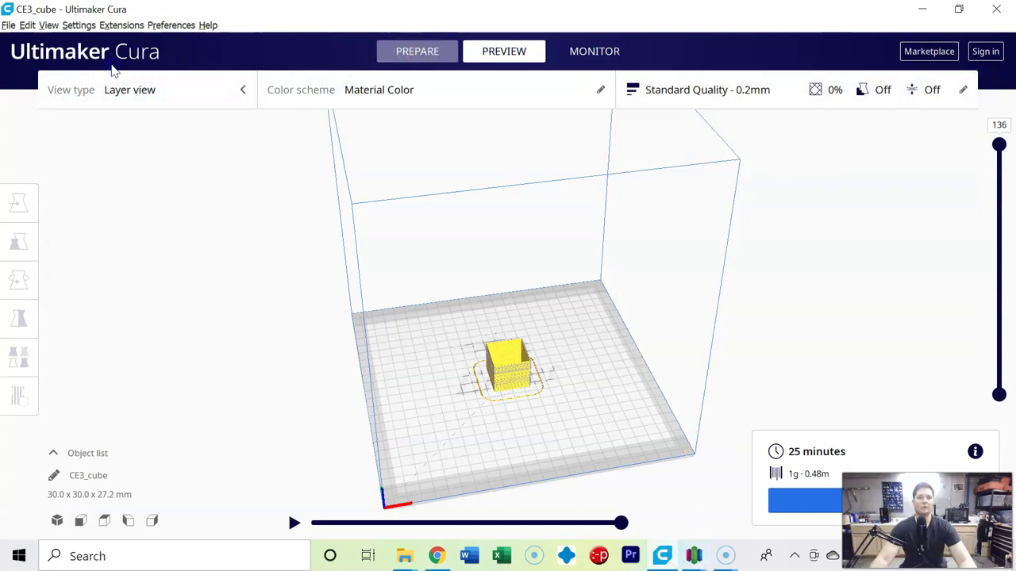
pyautogui.click(369, 303)
pyautogui.click(499, 366)
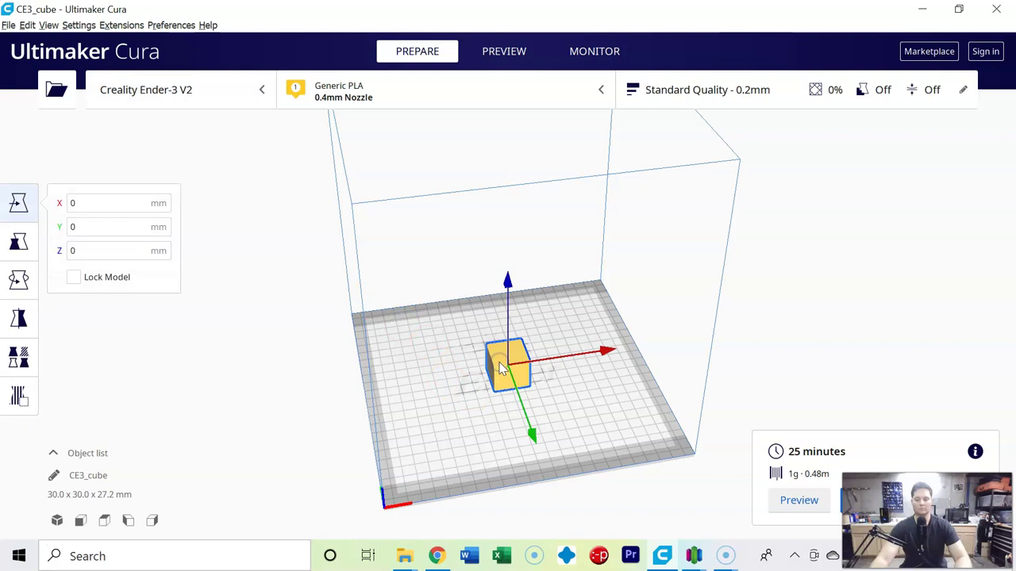
pyautogui.press('Delete')
# - Load the acceleration G-code file and zoom in on the build plate
pyautogui.click(59, 92)
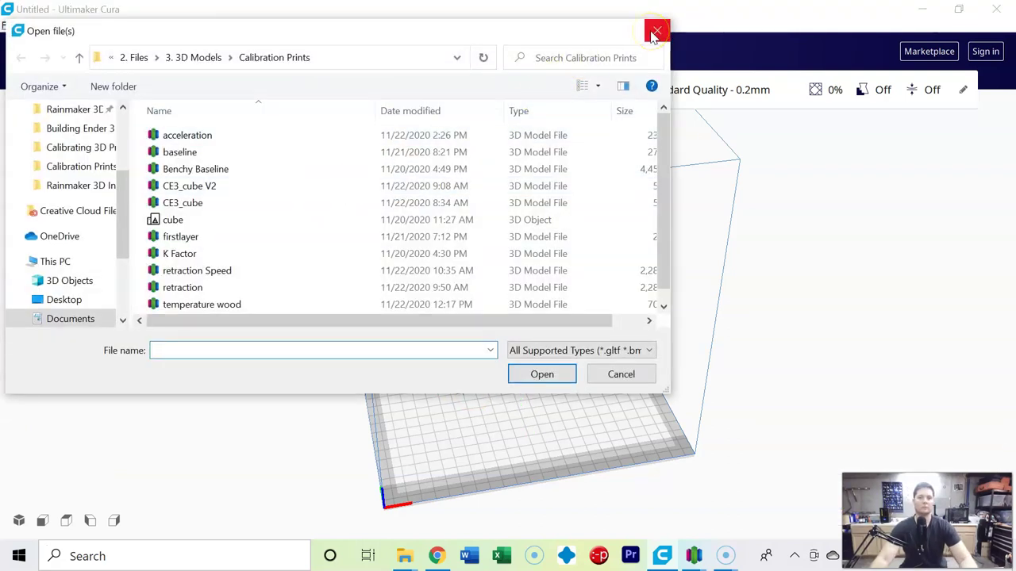
pyautogui.click(227, 139)
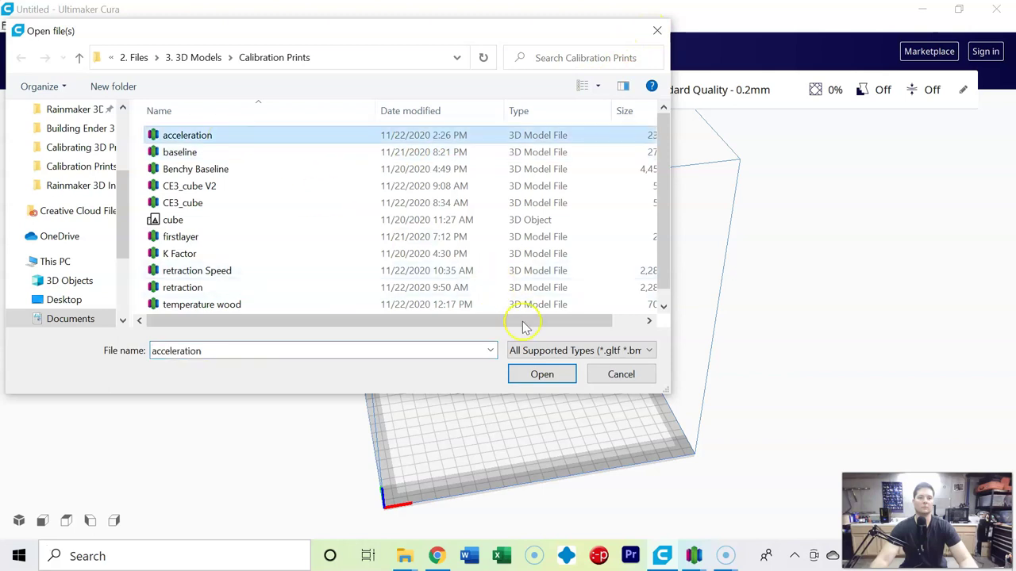
pyautogui.click(544, 381)
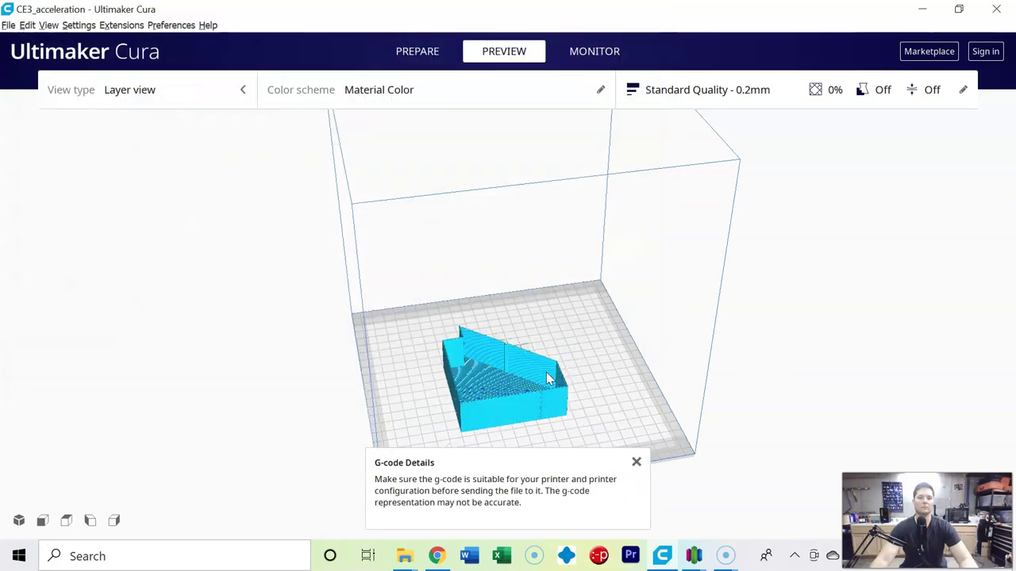
pyautogui.moveTo(594, 404); pyautogui.dragTo(464, 396, button='right')
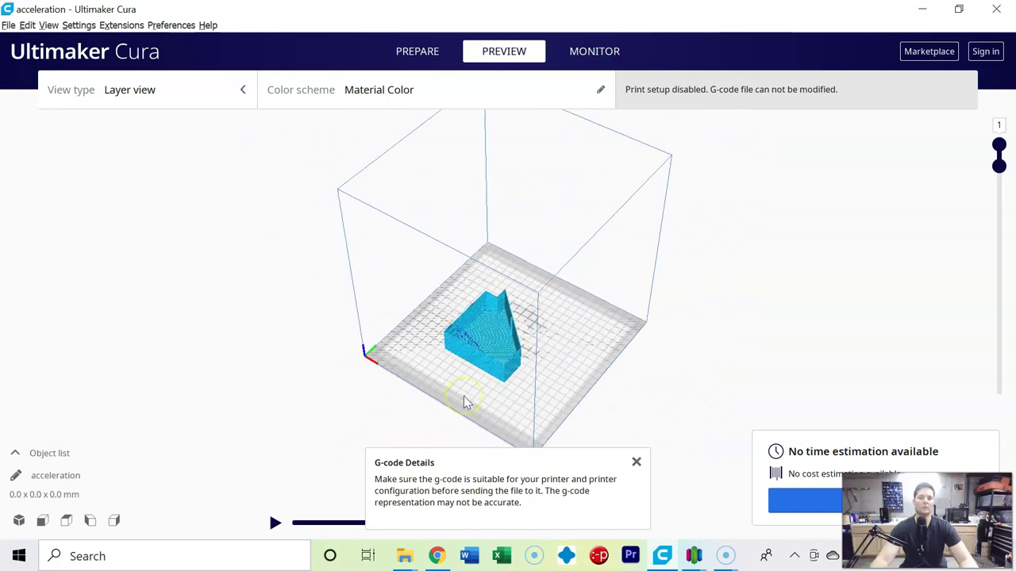
pyautogui.scroll(3, 463, 396)
pyautogui.scroll(2, 466, 394)
pyautogui.scroll(3, 587, 371)
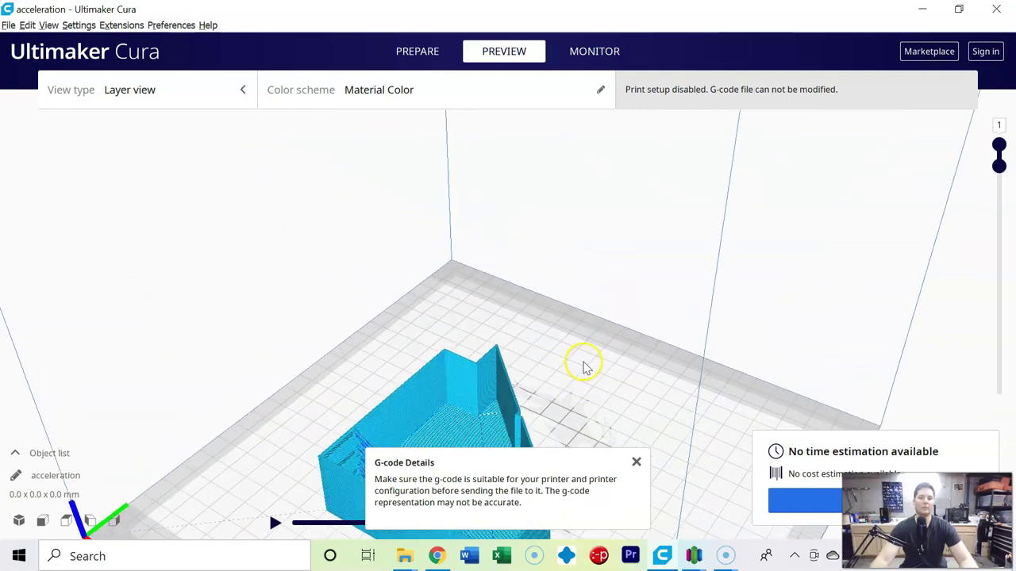
# - Orbit around the layered tower from the side and dismiss the G-code Details notice
pyautogui.moveTo(589, 375); pyautogui.dragTo(619, 277, button='right')
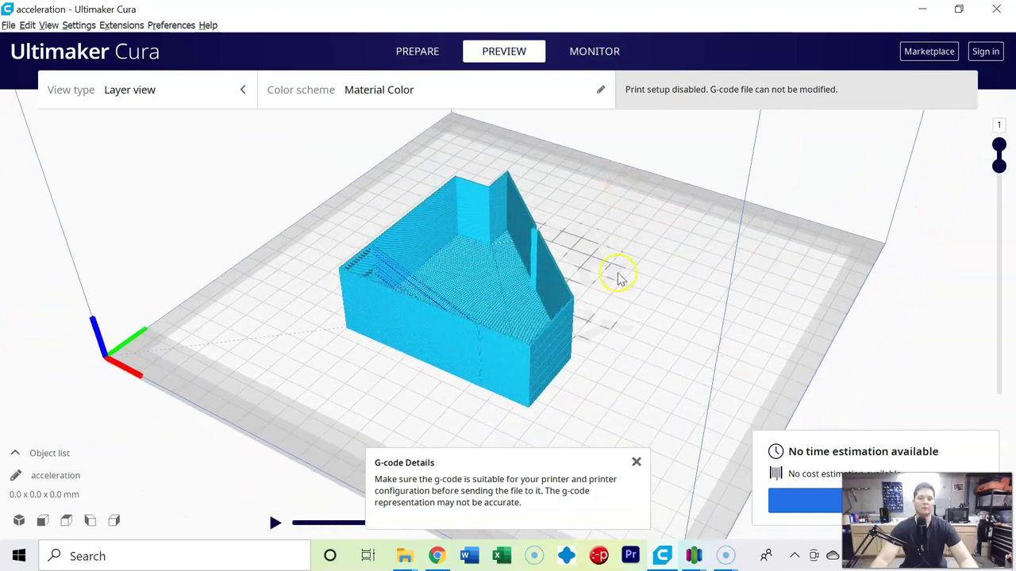
pyautogui.scroll(3, 516, 351)
pyautogui.moveTo(517, 352); pyautogui.dragTo(538, 337, button='right')
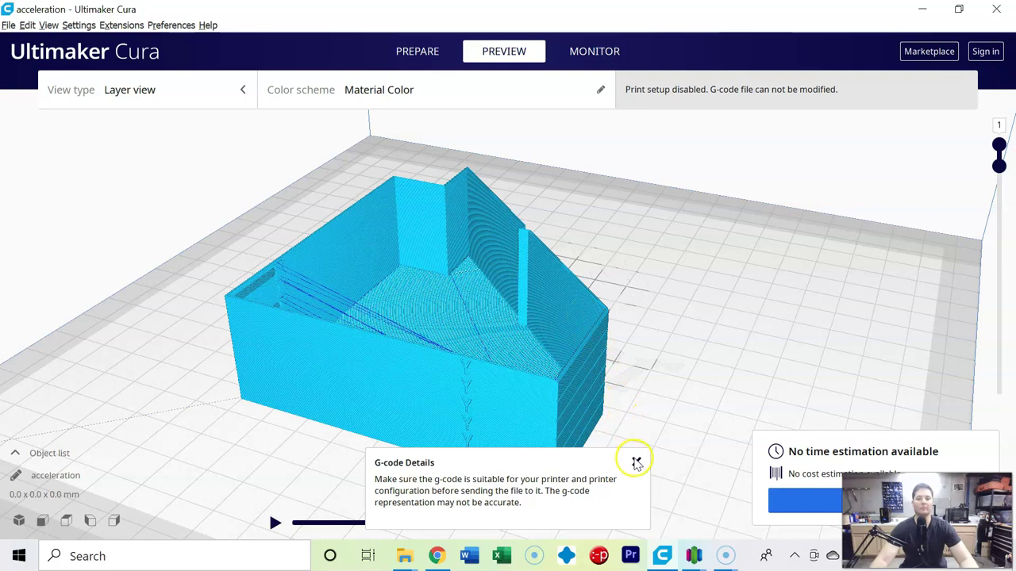
pyautogui.click(636, 462)
pyautogui.scroll(-5, 626, 438)
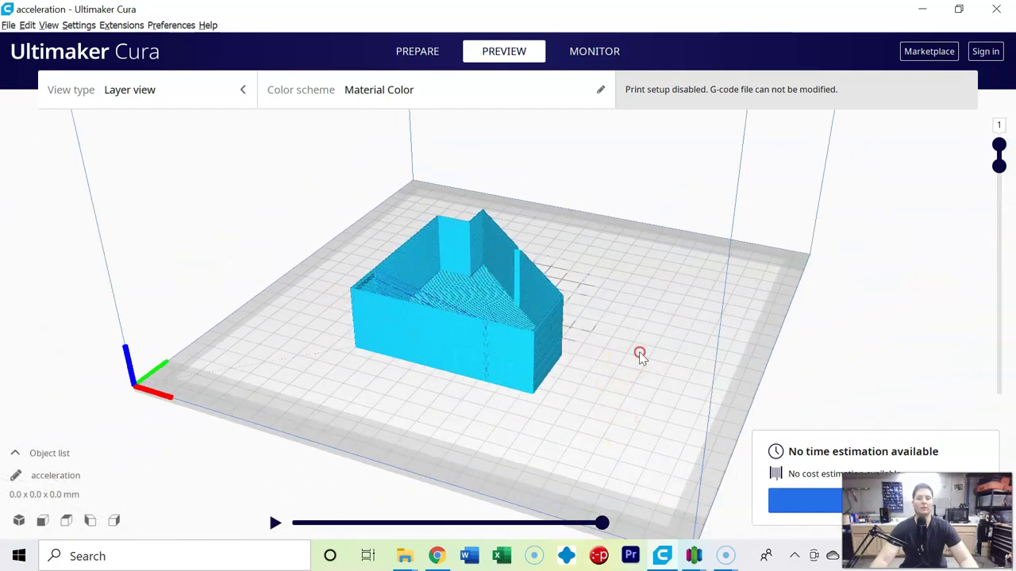
pyautogui.moveTo(640, 356); pyautogui.dragTo(647, 336, button='right')
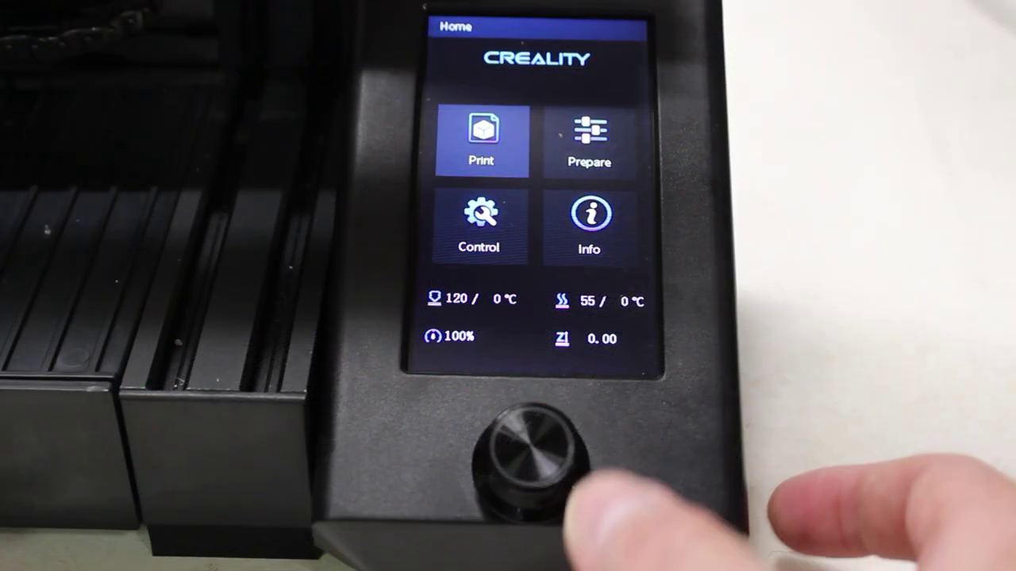
# - Pick the acceleration file from the printer's card list and start printing it
pyautogui.press('Return')
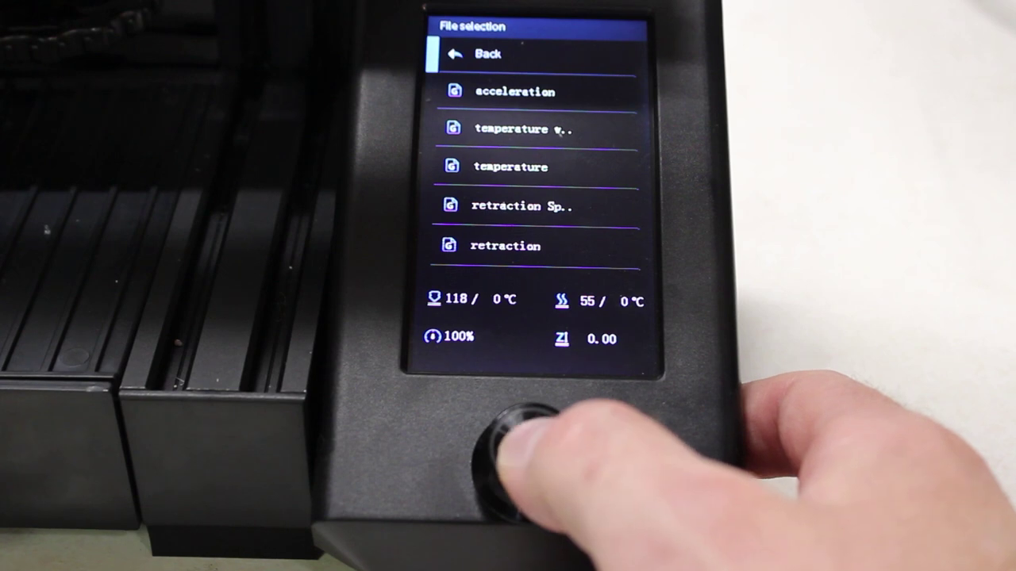
pyautogui.press('Return')
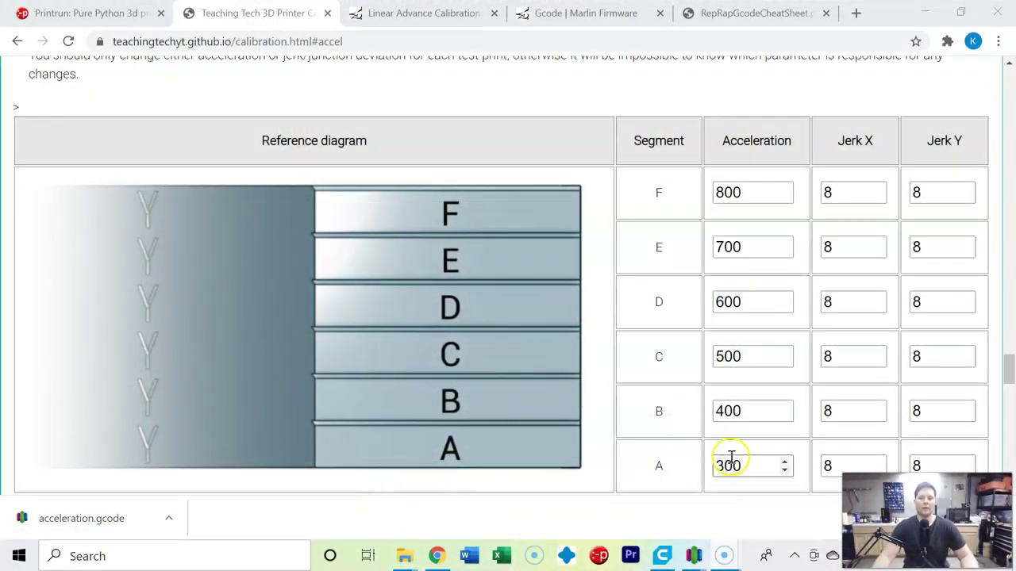
# - Set the acceleration of segments A, B, D, E and F to 500
pyautogui.moveTo(755, 464); pyautogui.dragTo(673, 468)
pyautogui.write('500')
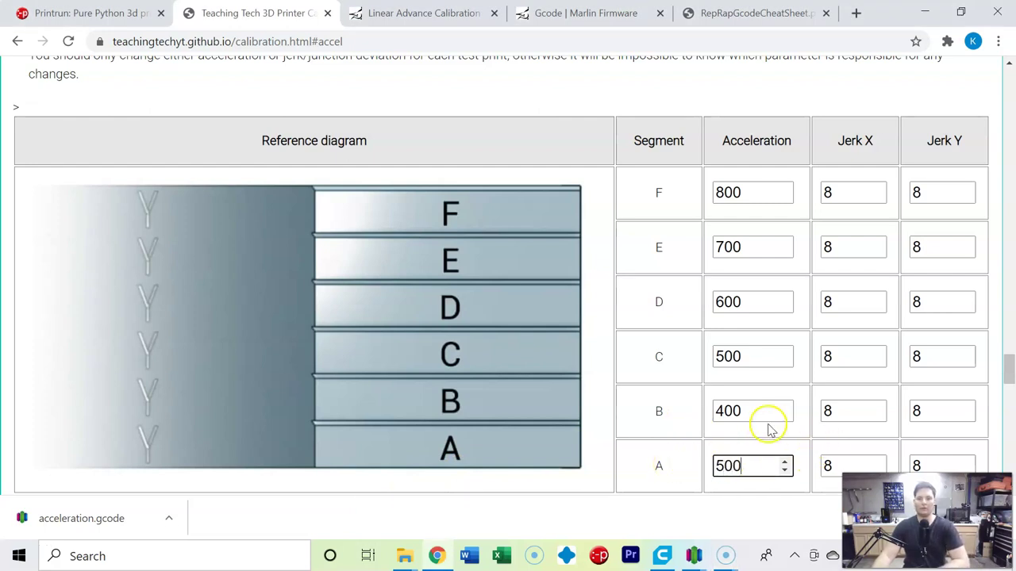
pyautogui.moveTo(758, 411); pyautogui.dragTo(683, 418)
pyautogui.write('0')
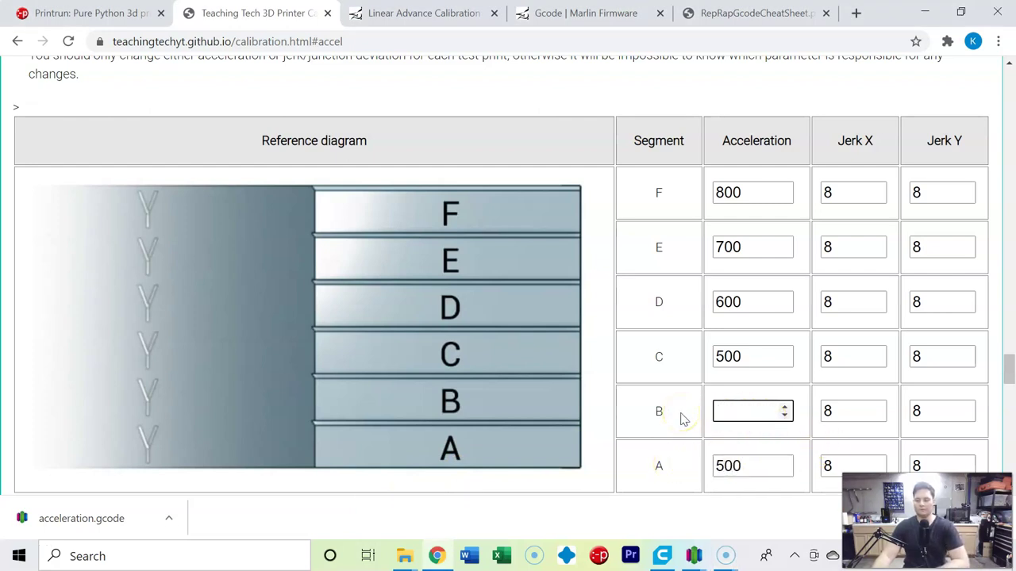
pyautogui.write('00')
pyautogui.moveTo(758, 302); pyautogui.dragTo(690, 304)
pyautogui.write('500')
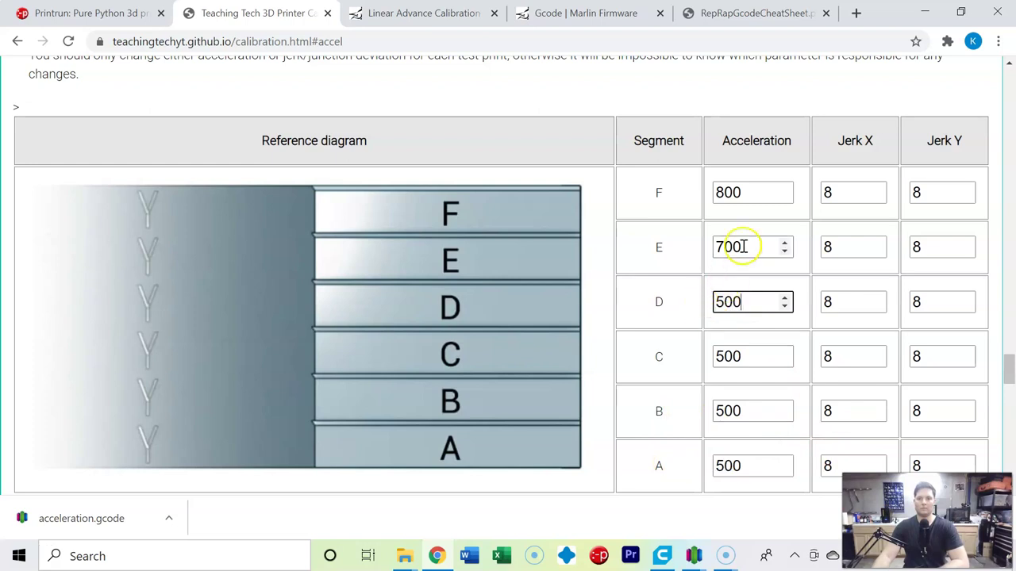
pyautogui.moveTo(744, 246); pyautogui.dragTo(691, 249)
pyautogui.write('500')
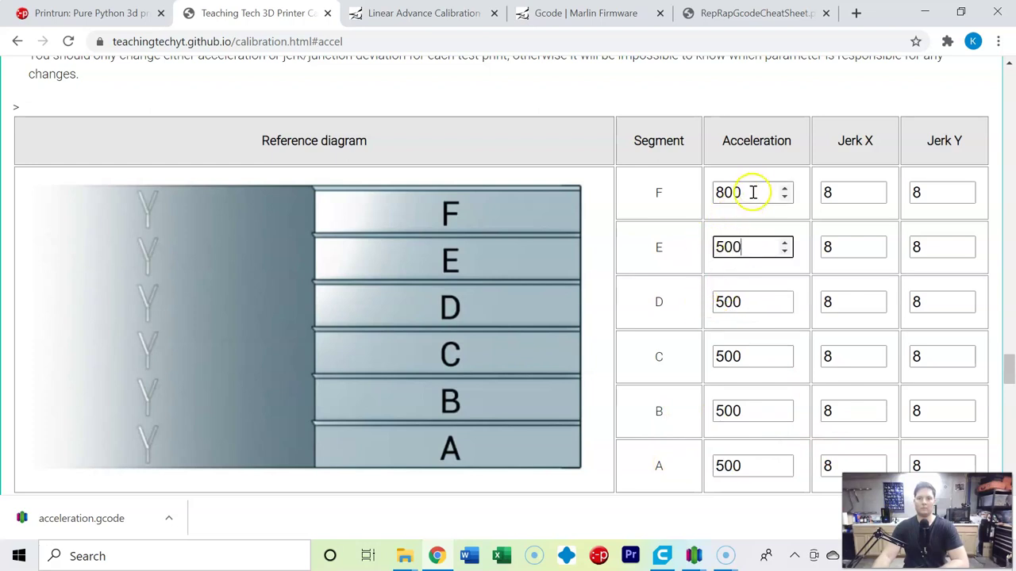
pyautogui.moveTo(753, 193); pyautogui.dragTo(671, 198)
pyautogui.write('500')
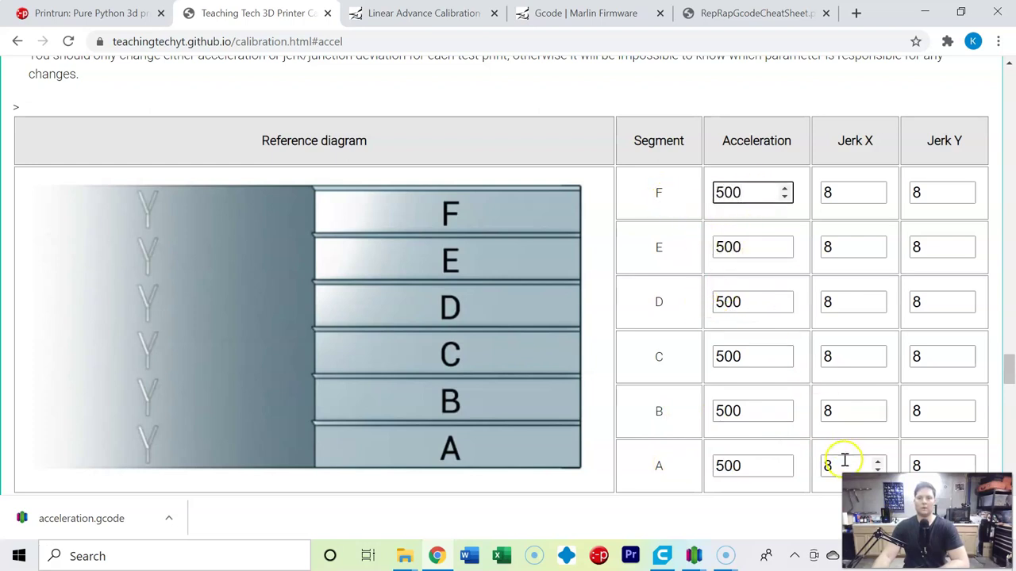
# - Enter Jerk X values 5, 6, 7, 9 and 10 for segments A, B, C, E and F
pyautogui.click(842, 466)
pyautogui.write('5')
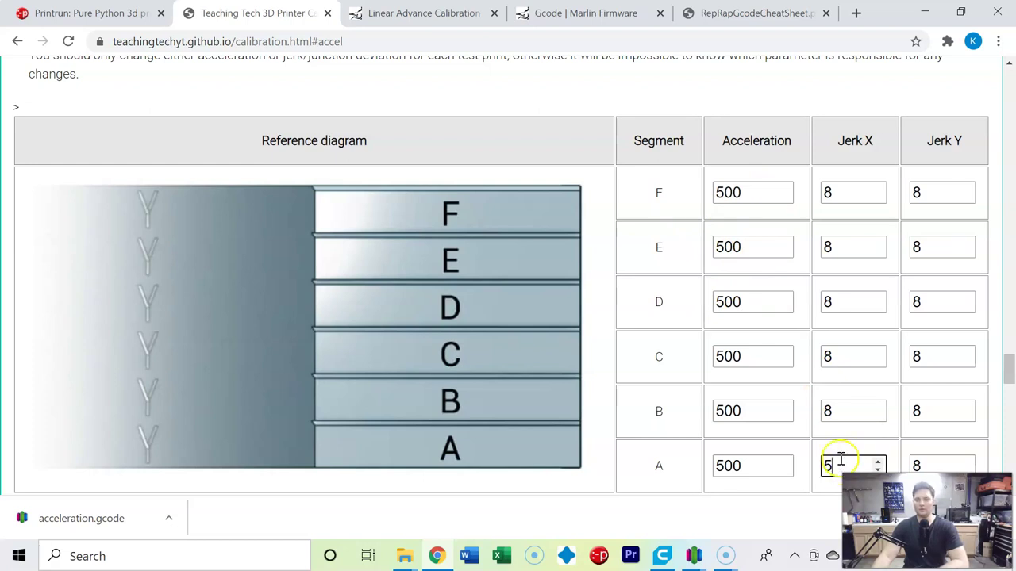
pyautogui.moveTo(862, 410); pyautogui.dragTo(829, 410)
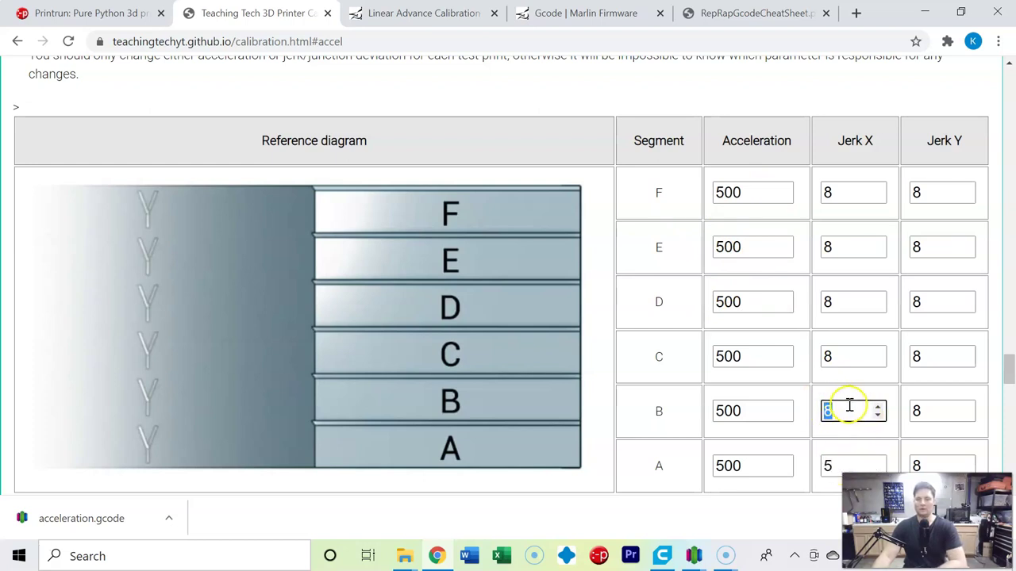
pyautogui.write('6')
pyautogui.moveTo(863, 356); pyautogui.dragTo(805, 356)
pyautogui.write('7')
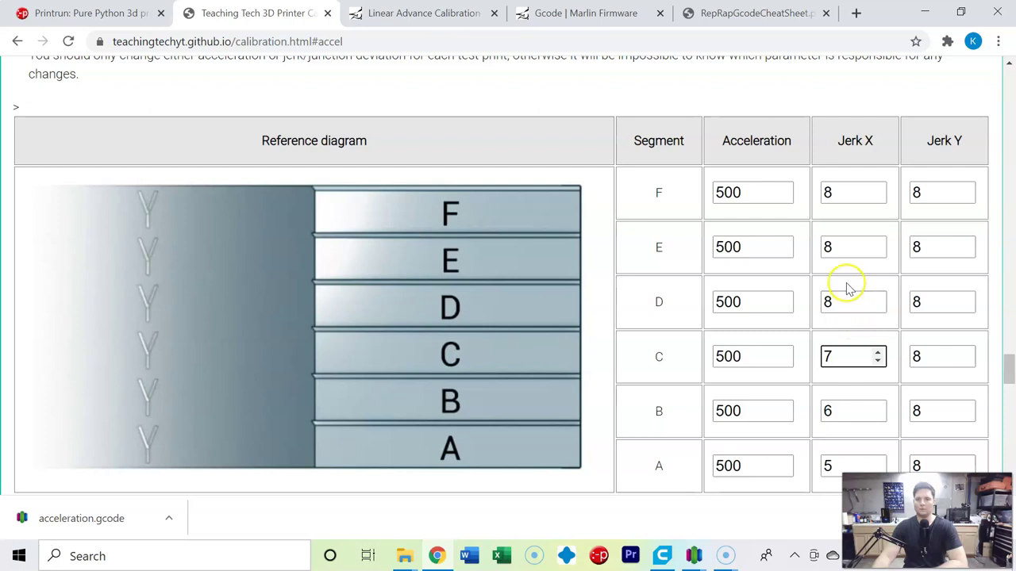
pyautogui.moveTo(865, 247); pyautogui.dragTo(805, 249)
pyautogui.write('9')
pyautogui.moveTo(863, 193); pyautogui.dragTo(798, 200)
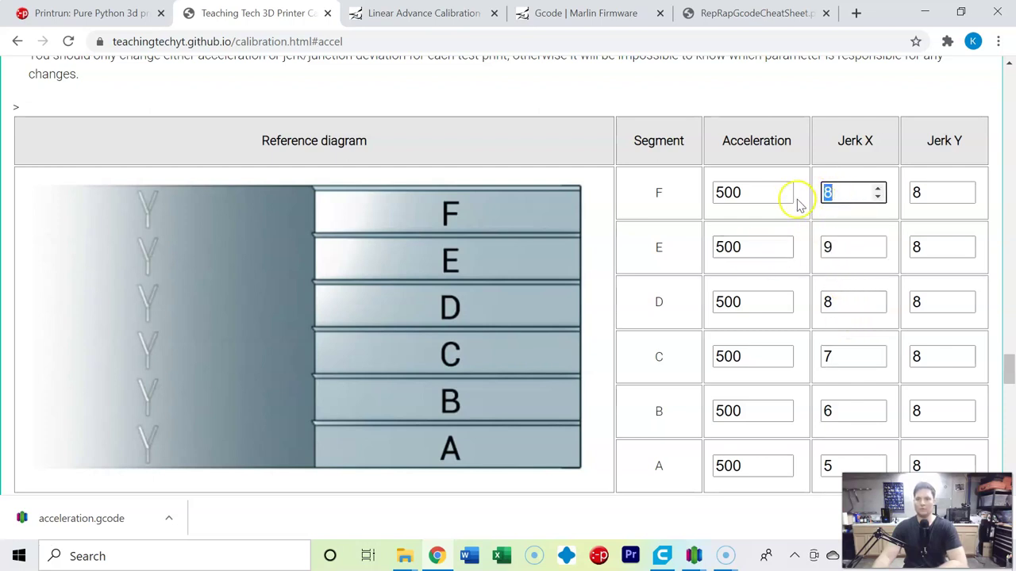
pyautogui.write('10')
# - Enter Jerk Y values 5, 6, 7, 9 and 10 for segments A, B, C, E and F
pyautogui.moveTo(933, 458); pyautogui.dragTo(884, 461)
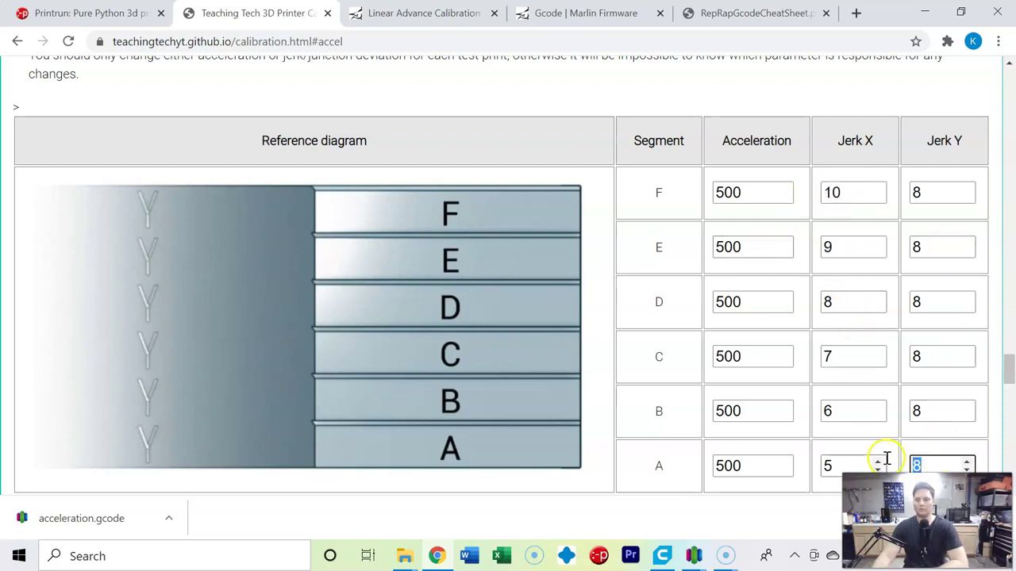
pyautogui.write('5')
pyautogui.moveTo(930, 410); pyautogui.dragTo(888, 419)
pyautogui.write('6')
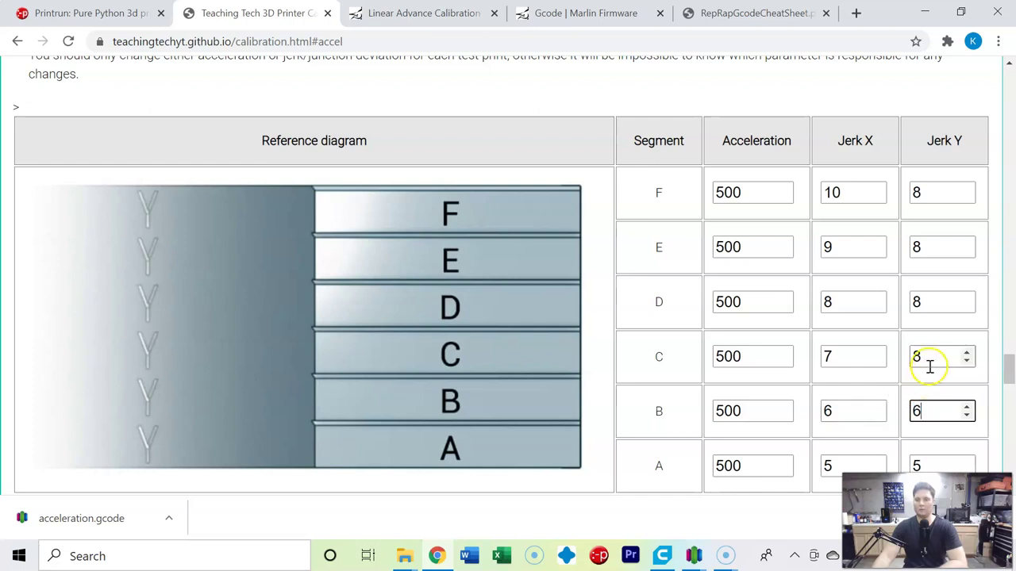
pyautogui.moveTo(930, 359); pyautogui.dragTo(900, 357)
pyautogui.write('7')
pyautogui.moveTo(944, 252); pyautogui.dragTo(886, 248)
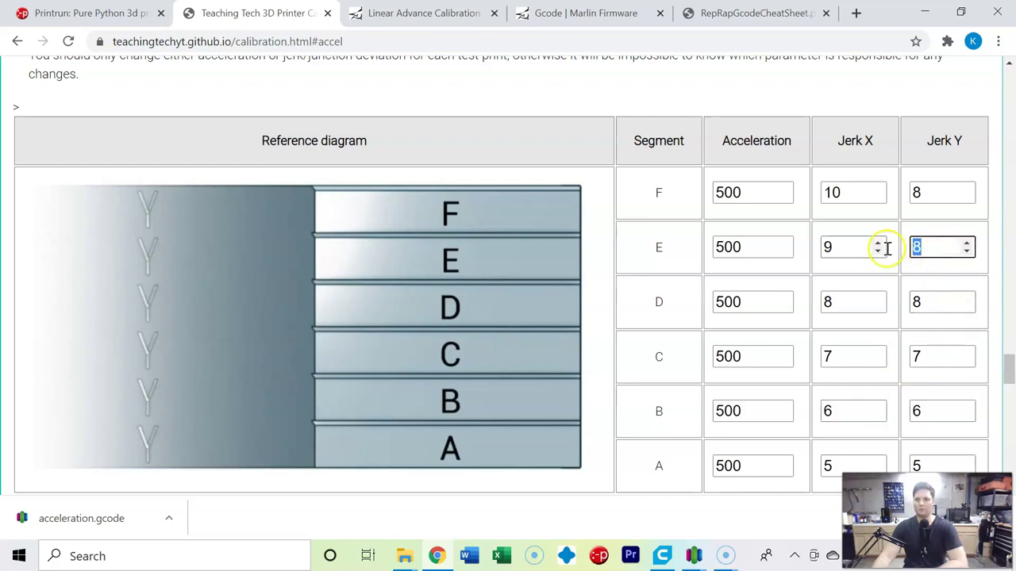
pyautogui.write('9')
pyautogui.moveTo(945, 196); pyautogui.dragTo(895, 193)
pyautogui.write('10')
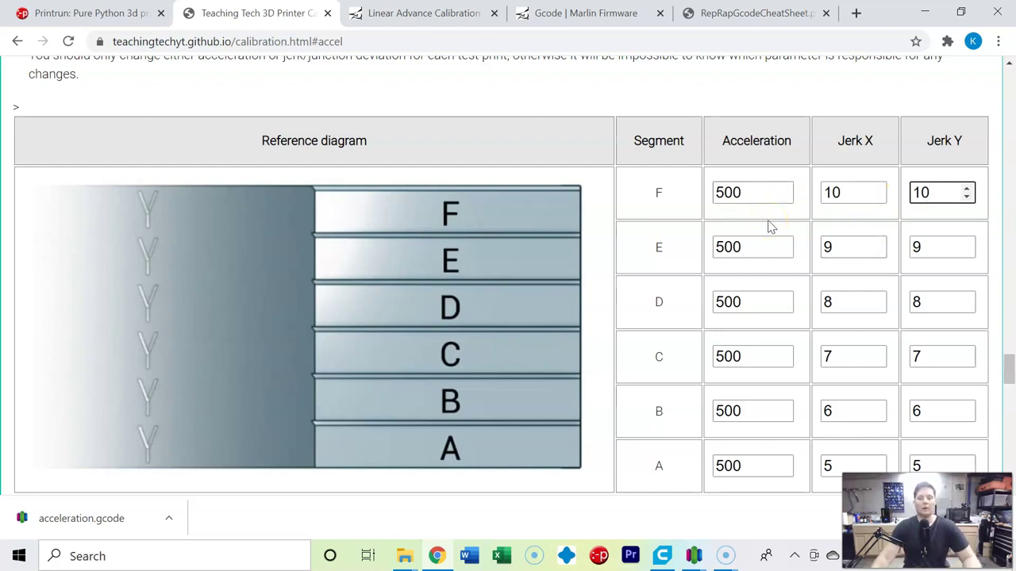
pyautogui.click(703, 240)
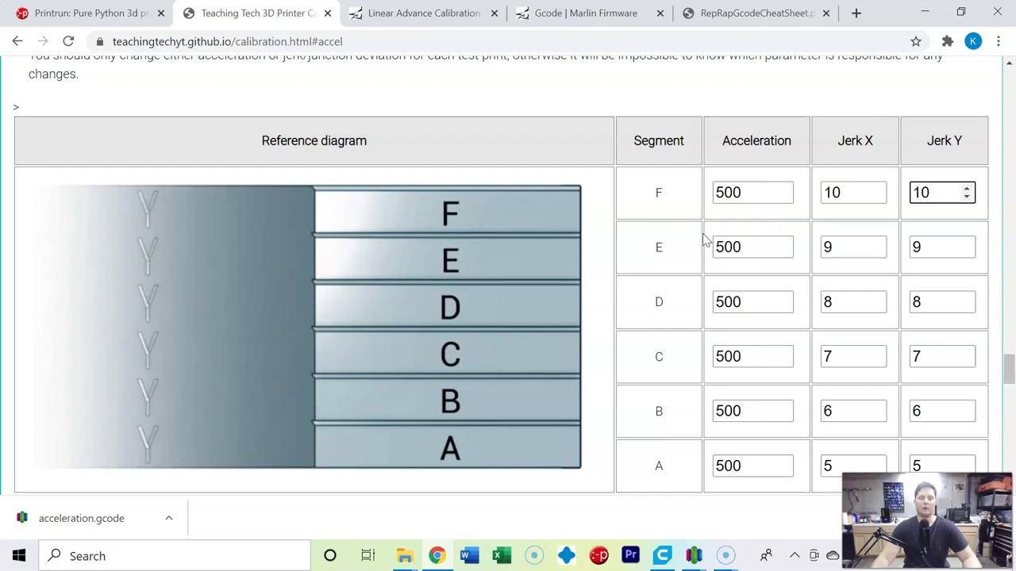
pyautogui.scroll(3, 703, 239)
pyautogui.scroll(-5, 703, 240)
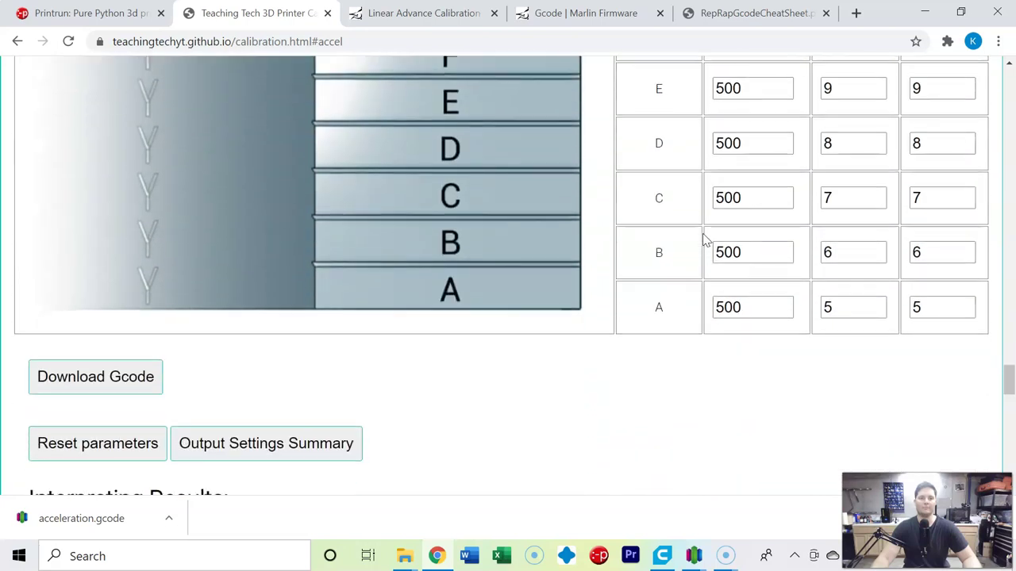
# - Download the jerk tower G-code and save it as 'acceleration jerk' in Calibration Prints
pyautogui.click(95, 380)
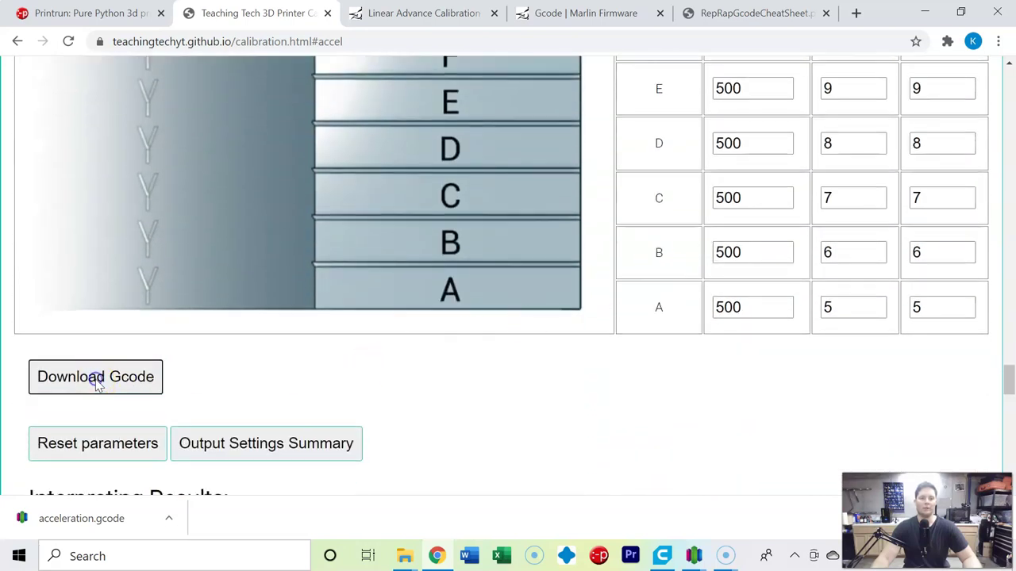
pyautogui.click(192, 293)
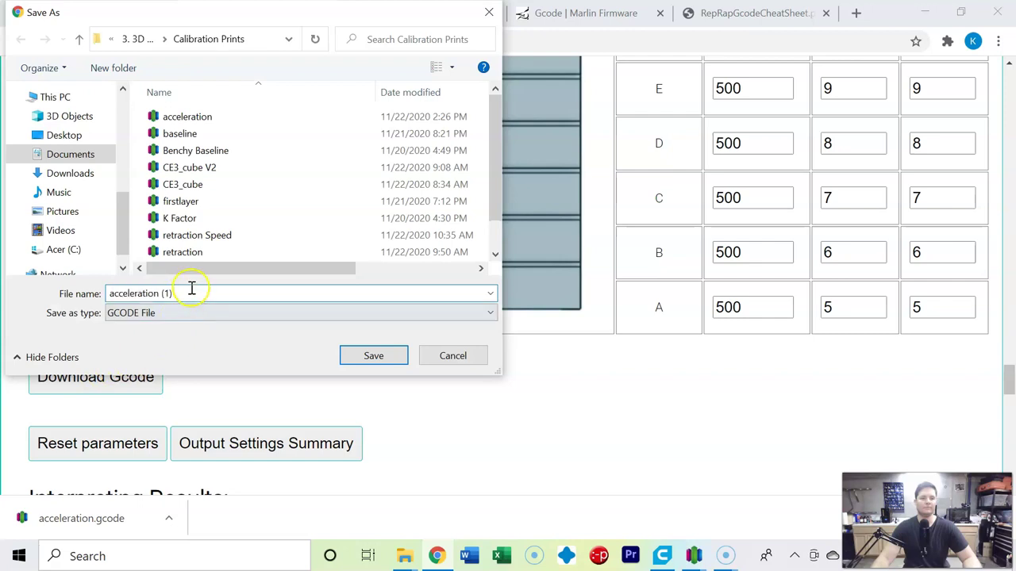
pyautogui.press('BackSpace')
pyautogui.press('BackSpace')
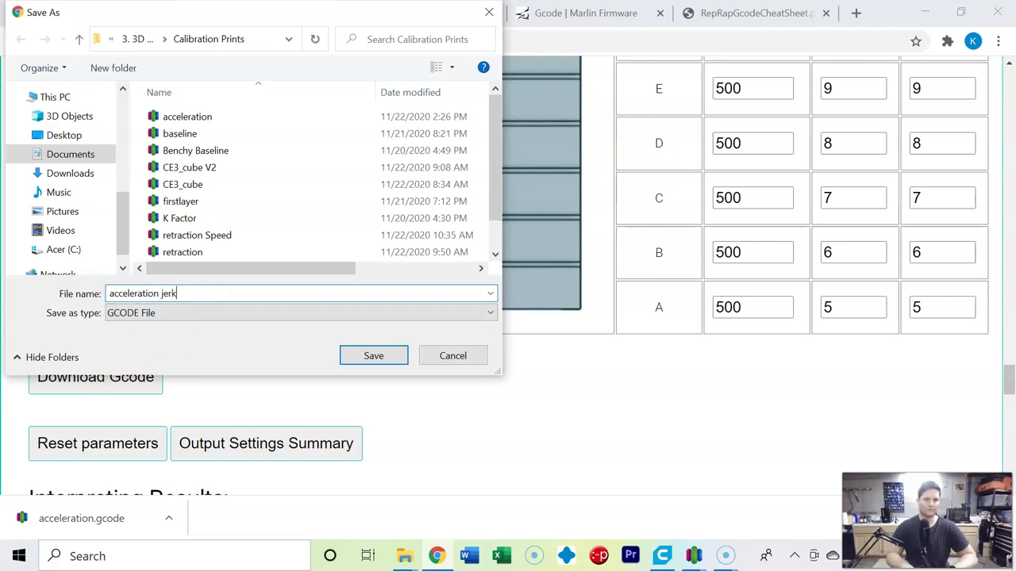
pyautogui.write('jerk')
pyautogui.click(368, 356)
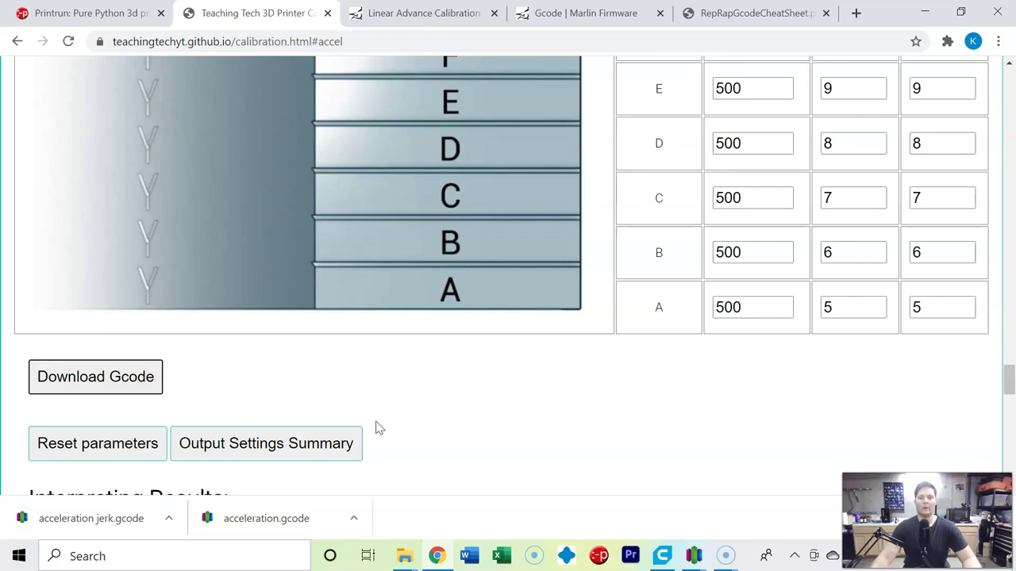
pyautogui.click(298, 473)
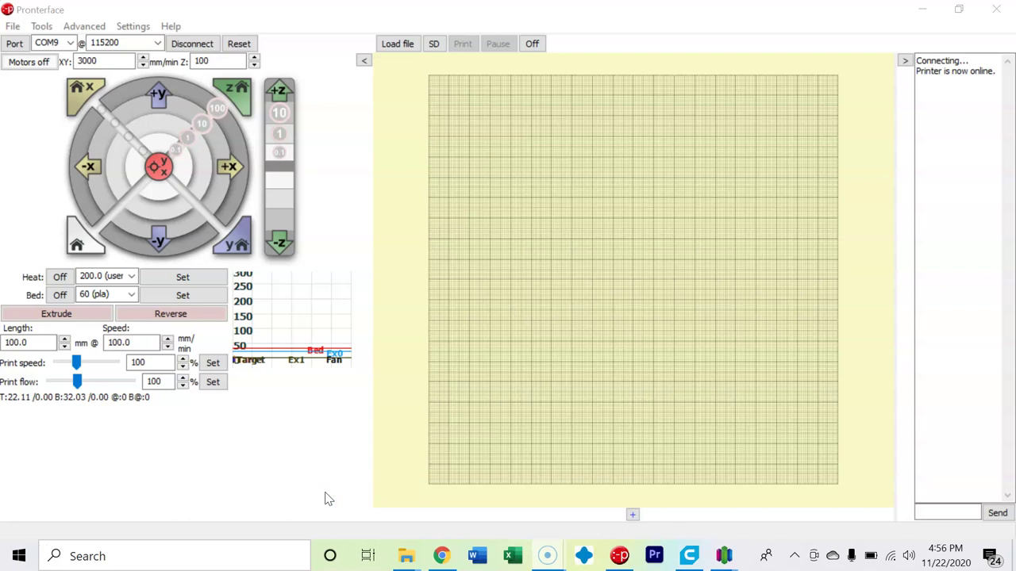
# - Send M503 in Pronterface to report the printer's stored settings
pyautogui.click(958, 311)
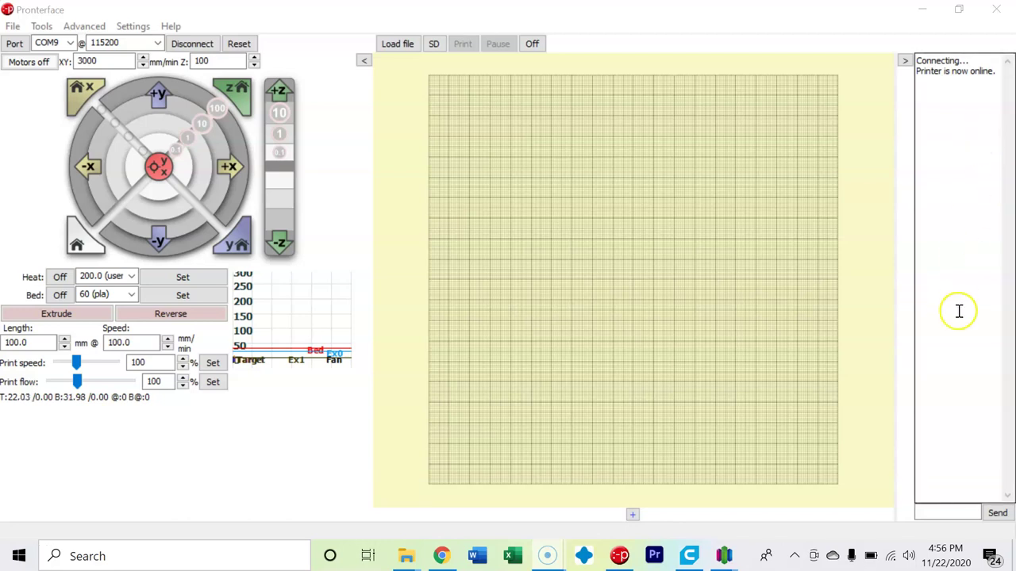
pyautogui.click(947, 512)
pyautogui.write('m')
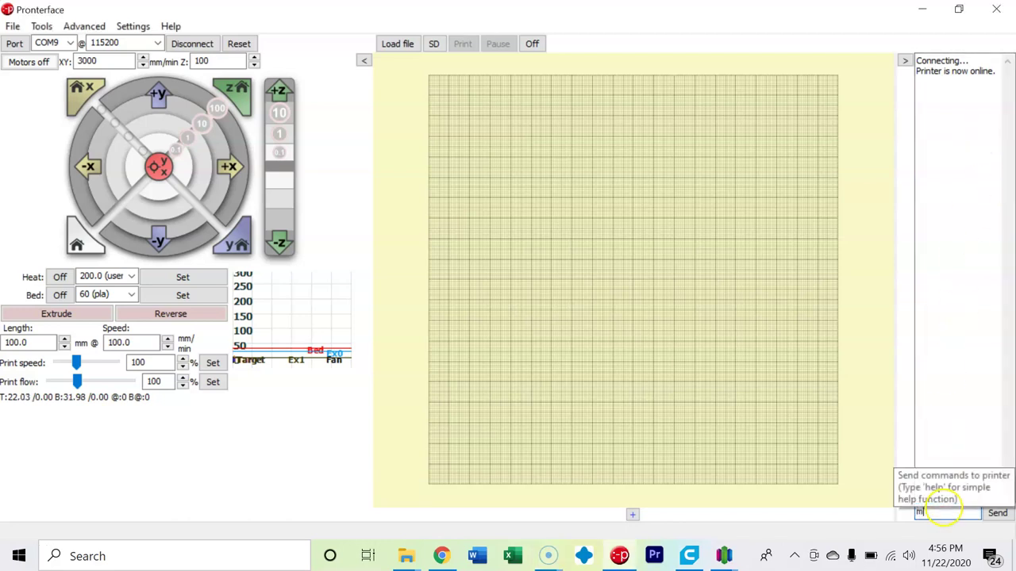
pyautogui.write('503')
pyautogui.press('Return')
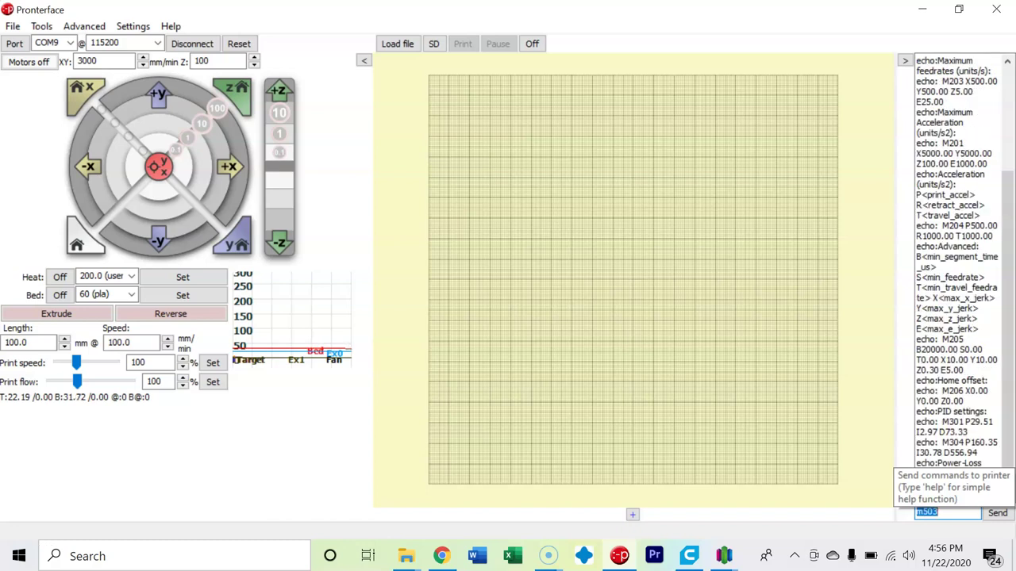
# - Highlight the M205 line showing jerk X10 Y10 Z0.3, then return to the browser
pyautogui.doubleClick(964, 339)
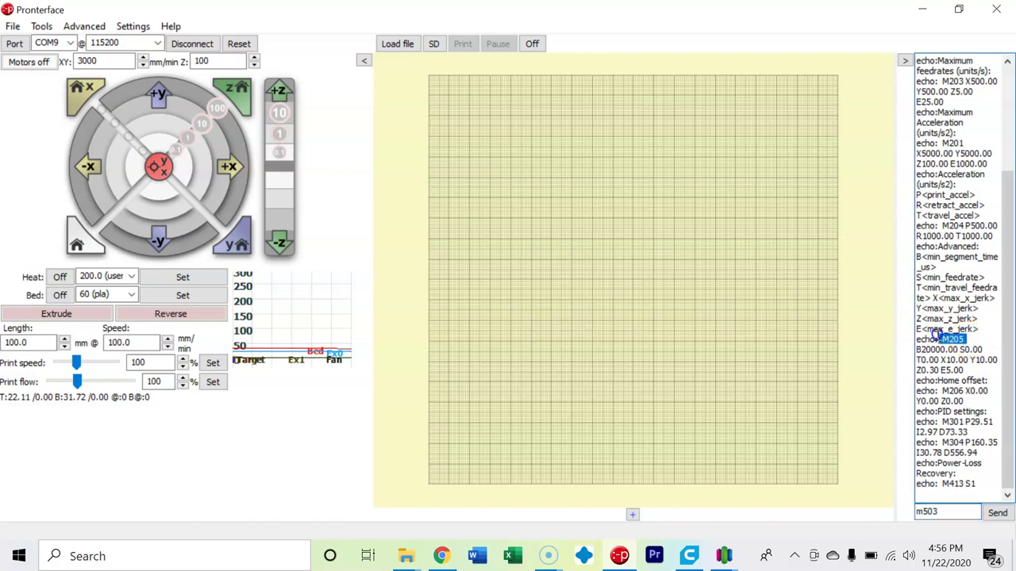
pyautogui.moveTo(936, 338); pyautogui.dragTo(915, 309)
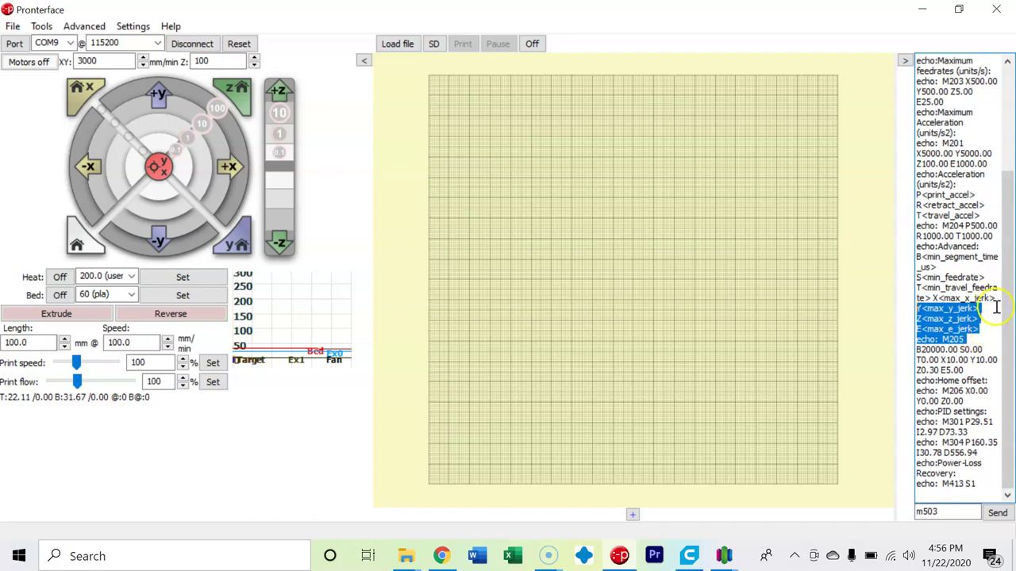
pyautogui.click(973, 318)
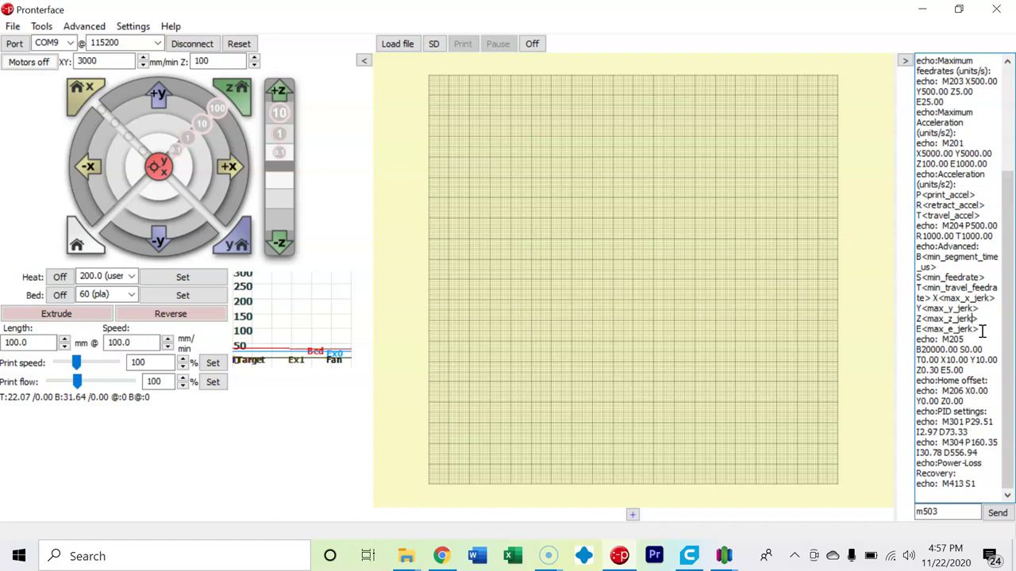
pyautogui.click(444, 557)
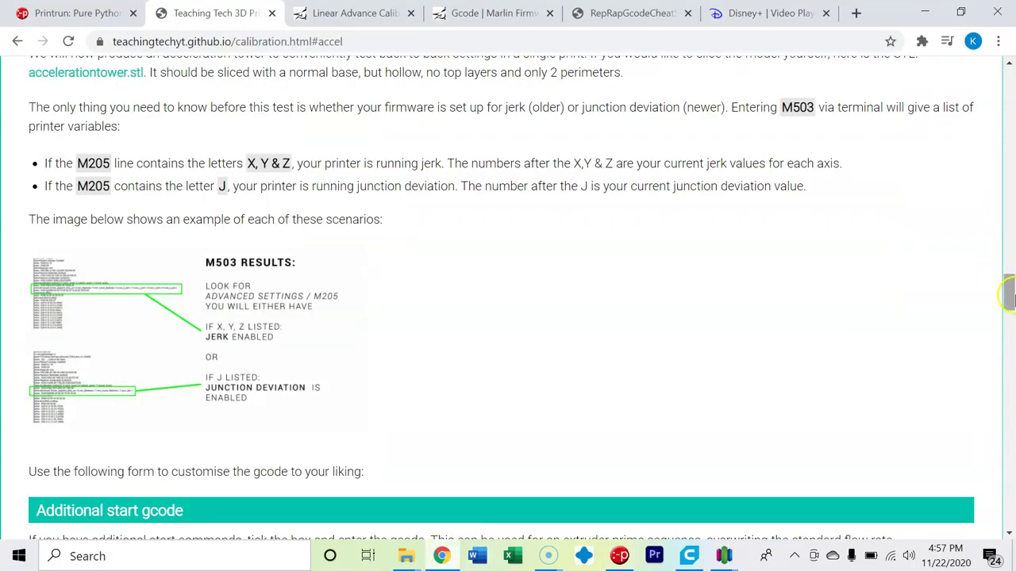
# - Scroll to Interpreting Results and highlight the M204 P400 example command
pyautogui.moveTo(1008, 294); pyautogui.dragTo(984, 461)
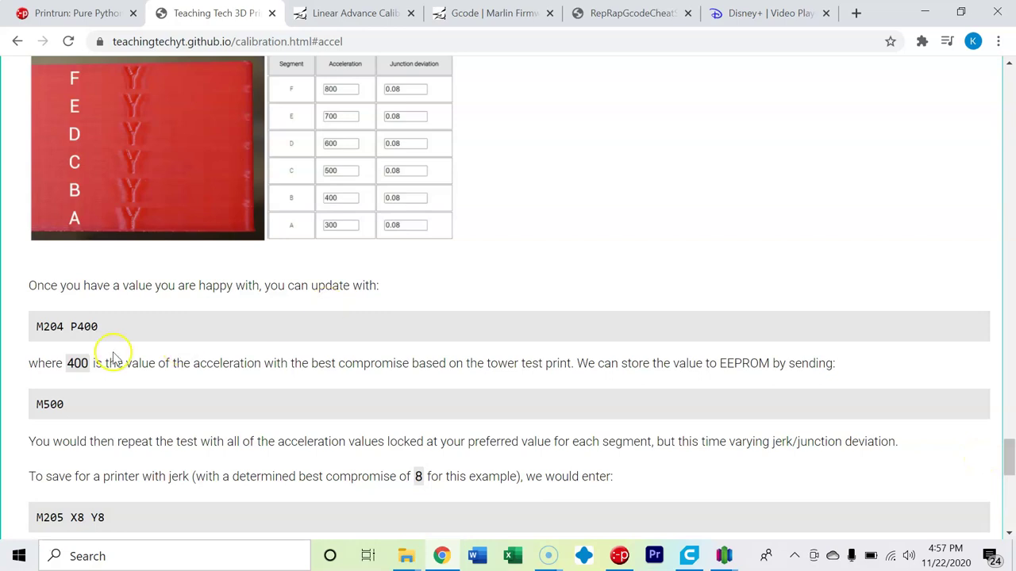
pyautogui.moveTo(97, 325); pyautogui.dragTo(32, 327)
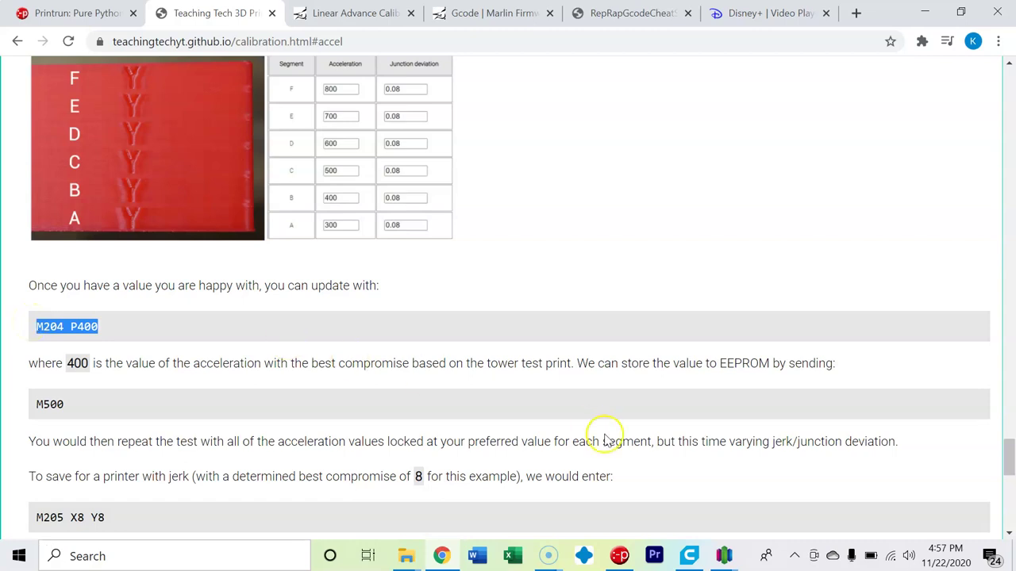
# - Send M204 P400 to set the print acceleration to 400
pyautogui.click(619, 557)
pyautogui.doubleClick(945, 512)
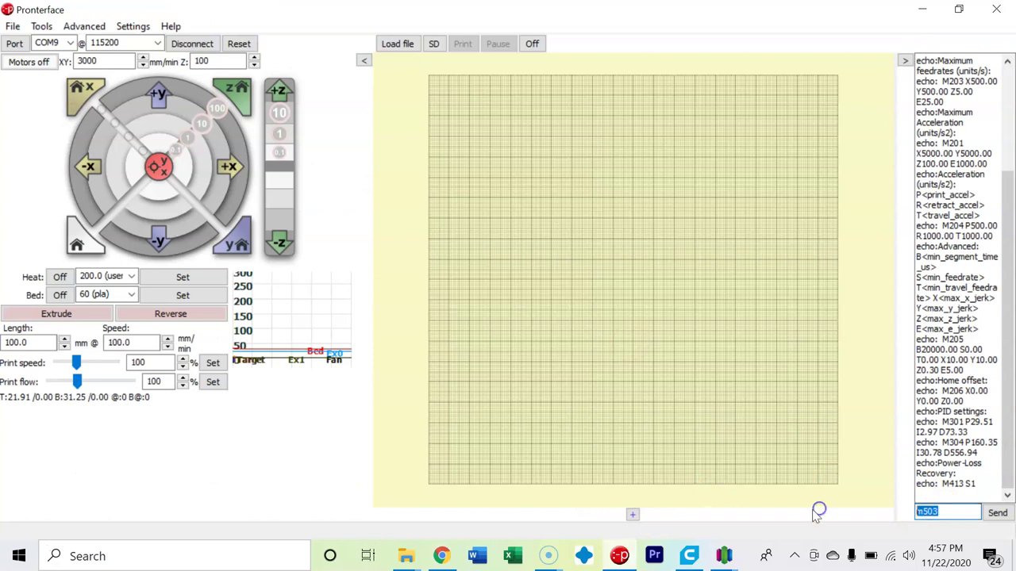
pyautogui.write('M204 P400')
pyautogui.press('Return')
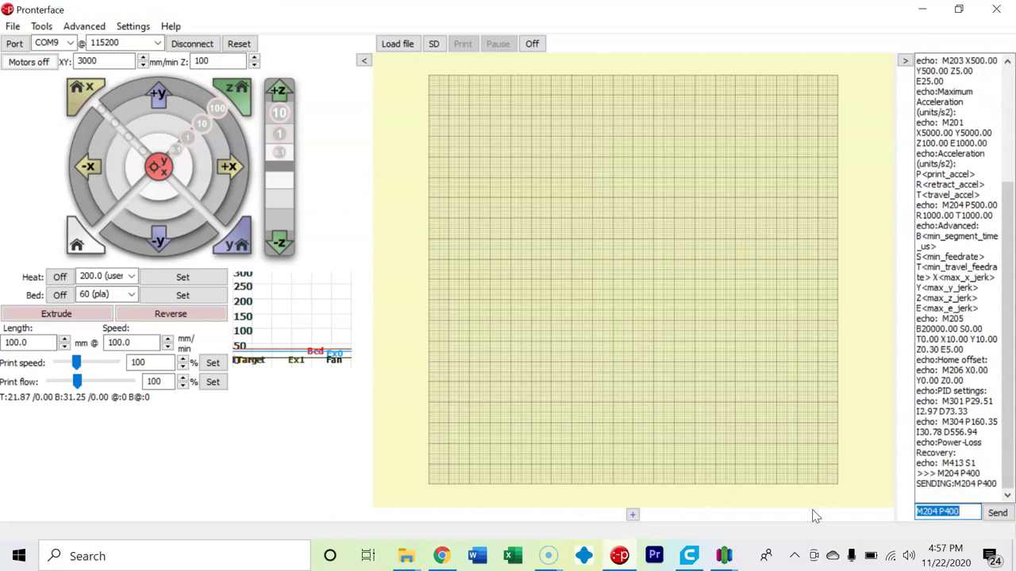
pyautogui.click(762, 476)
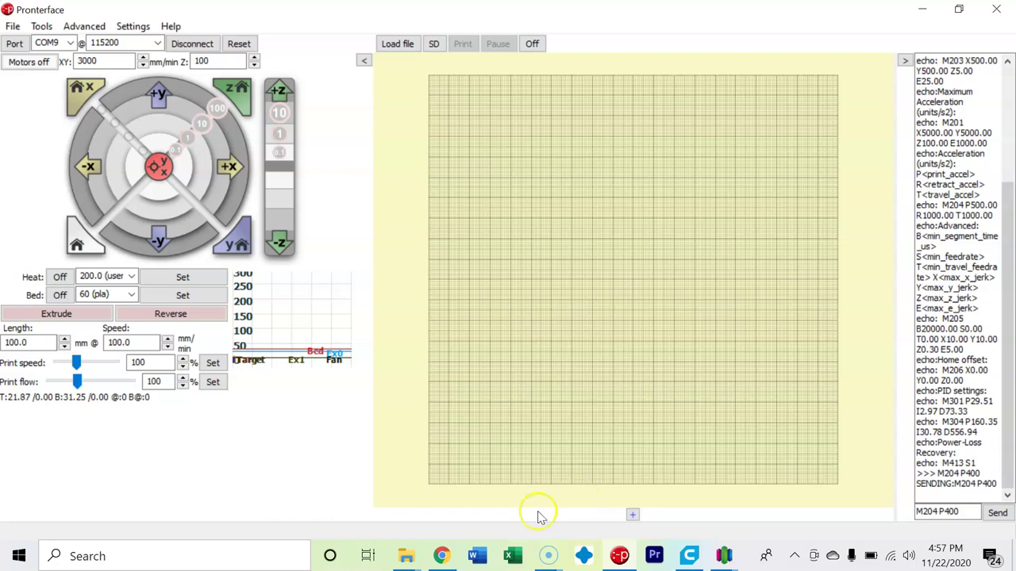
# - Send M500 to store the new acceleration in EEPROM
pyautogui.click(442, 556)
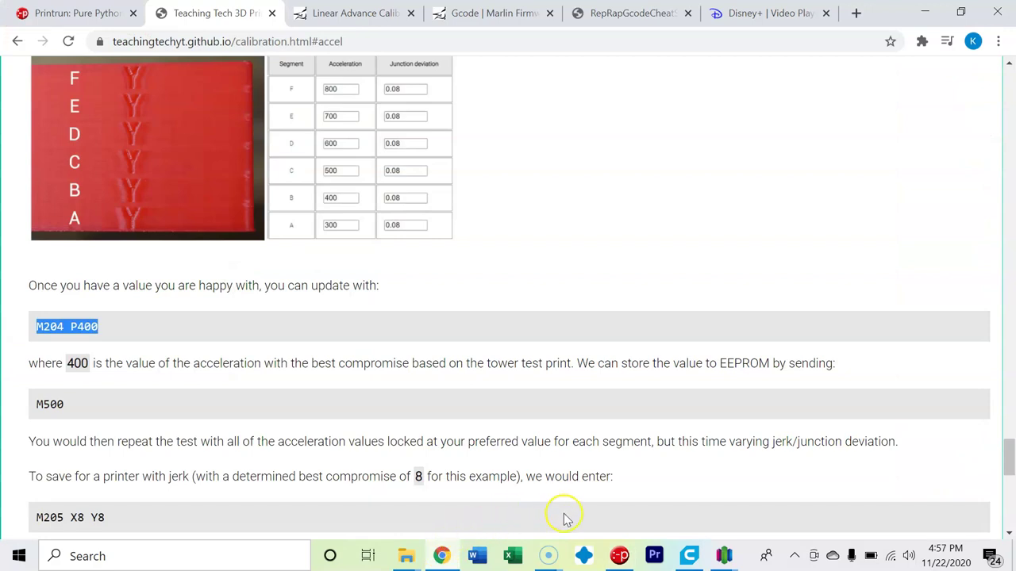
pyautogui.click(618, 558)
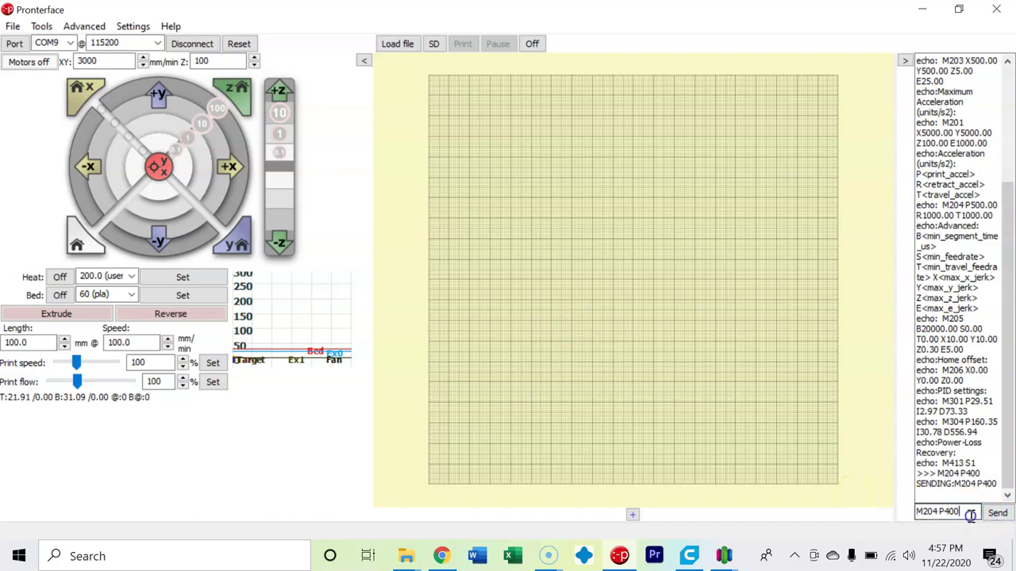
pyautogui.tripleClick(945, 512)
pyautogui.write('m5')
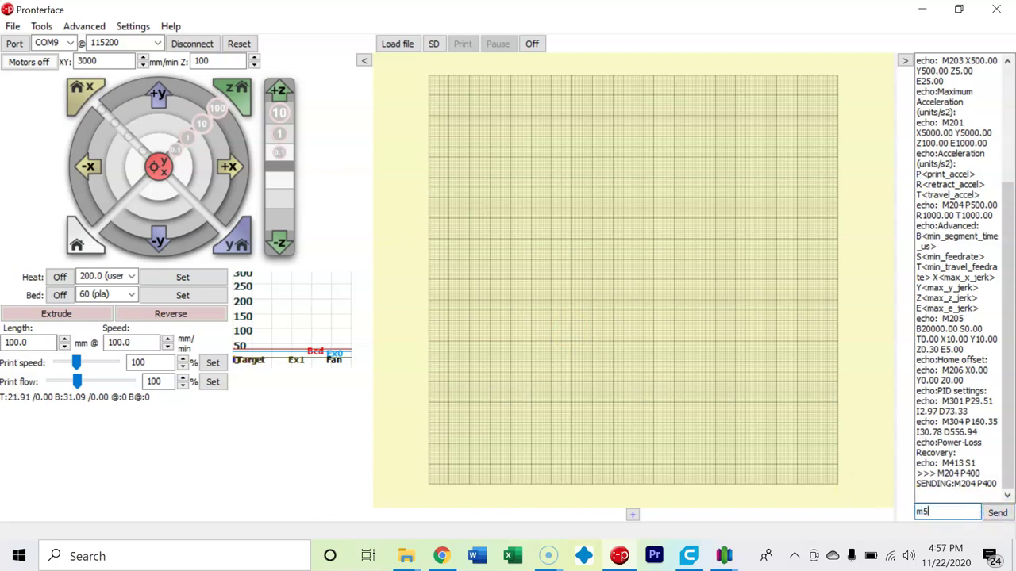
pyautogui.write('00')
pyautogui.press('Return')
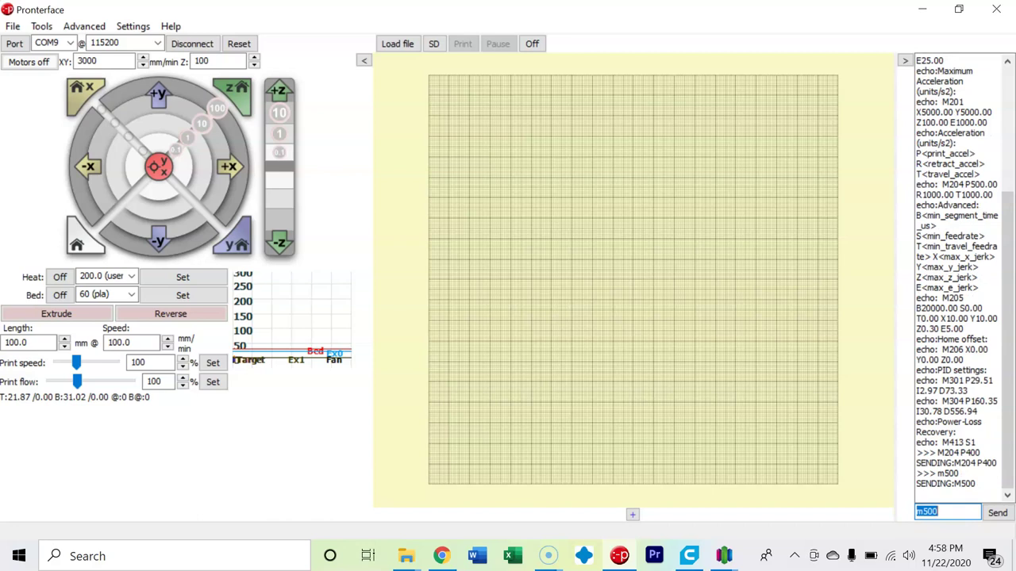
# - Highlight the guide's M205 X8 Y8 jerk example, then switch back to Pronterface
pyautogui.click(441, 556)
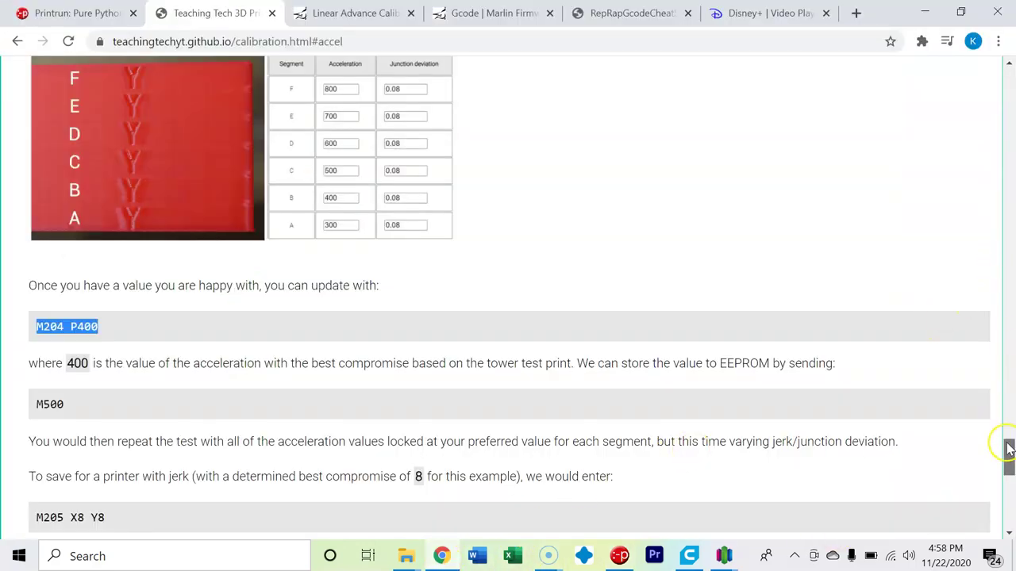
pyautogui.moveTo(1009, 445); pyautogui.dragTo(1010, 465)
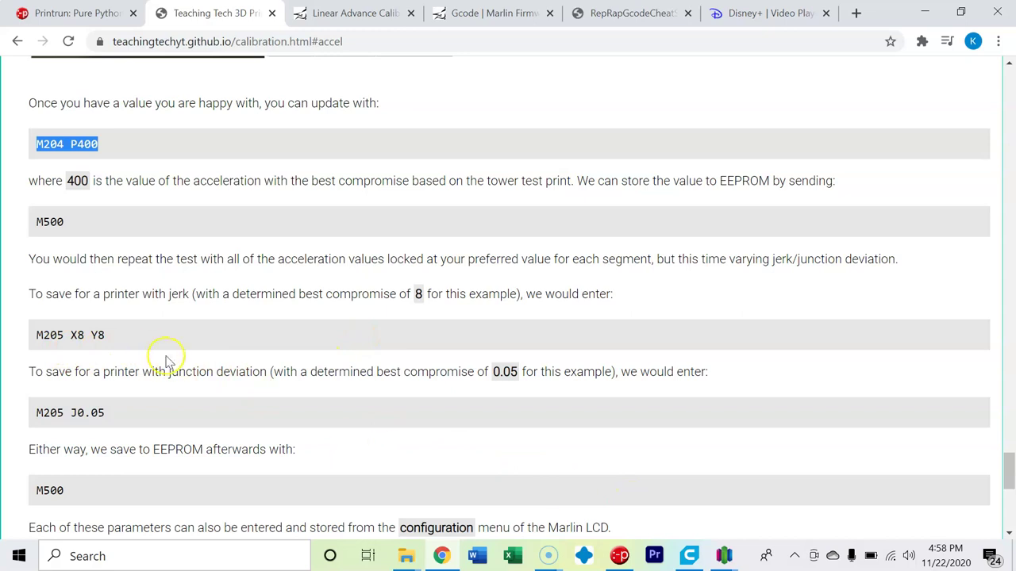
pyautogui.moveTo(113, 335); pyautogui.dragTo(27, 336)
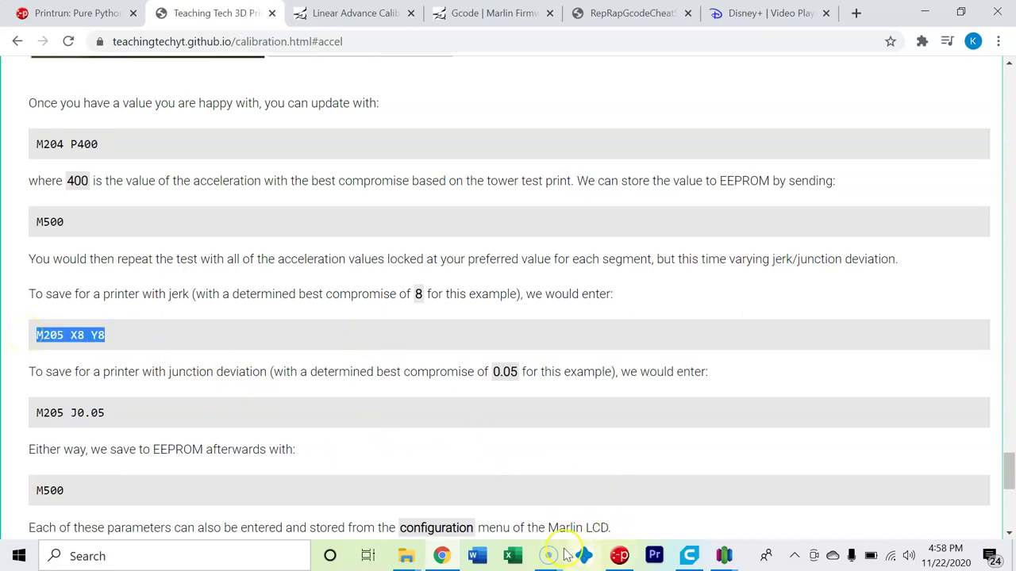
pyautogui.click(619, 555)
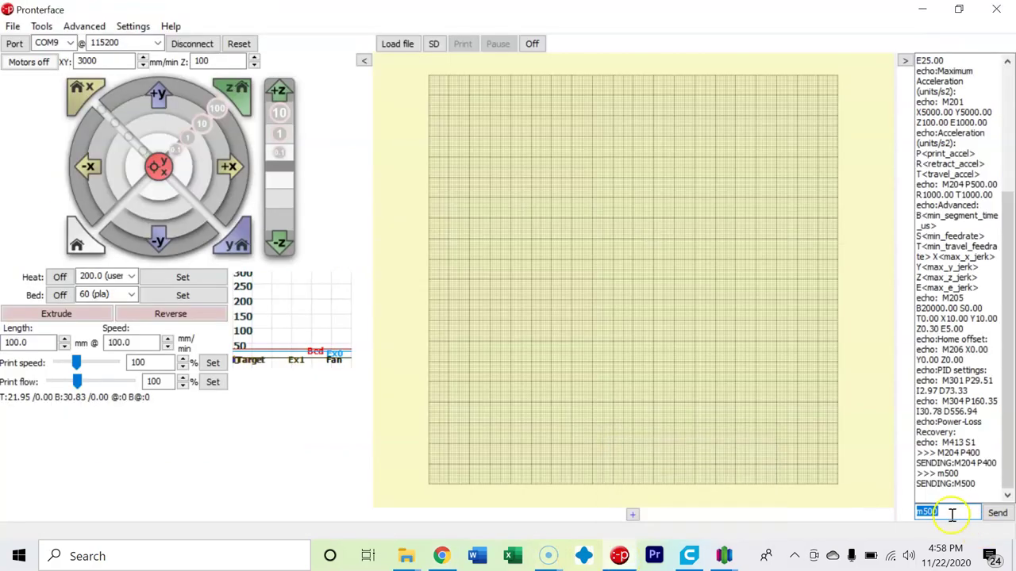
# - Send M205 X8 Y8 to set X/Y jerk to 8, then M500 to store it
pyautogui.click(950, 512)
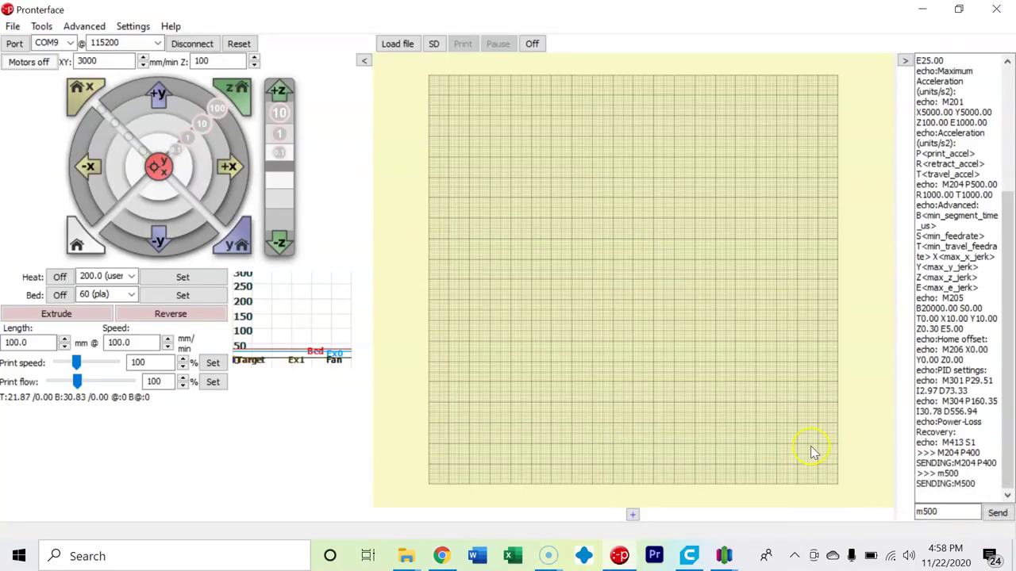
pyautogui.doubleClick(921, 512)
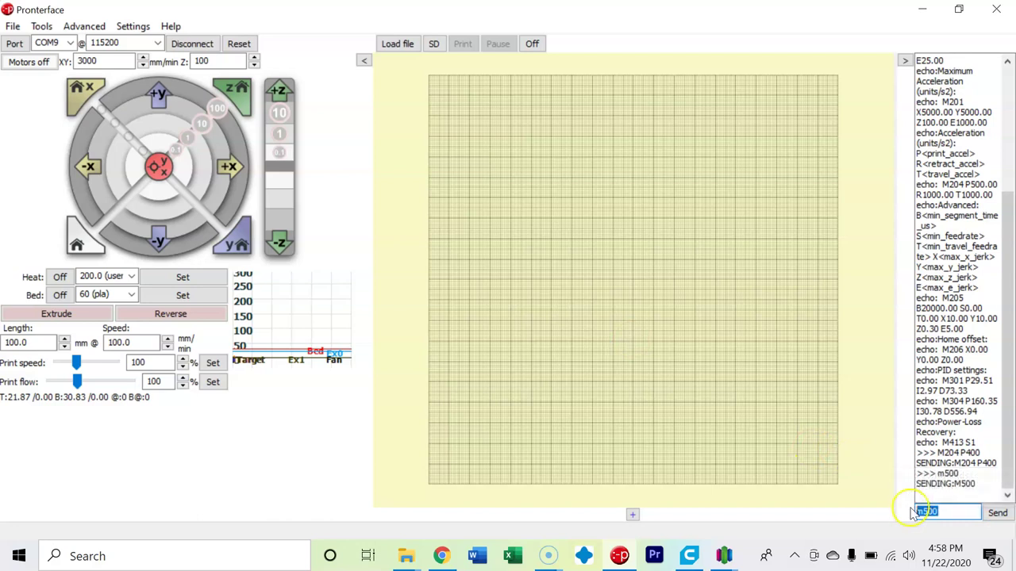
pyautogui.write('M205 X8 Y8')
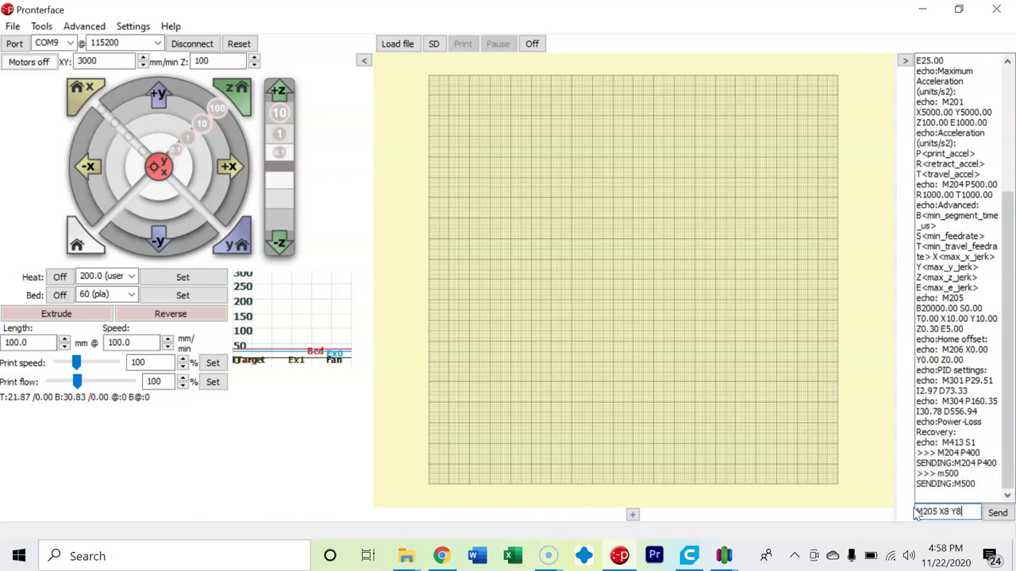
pyautogui.press('Return')
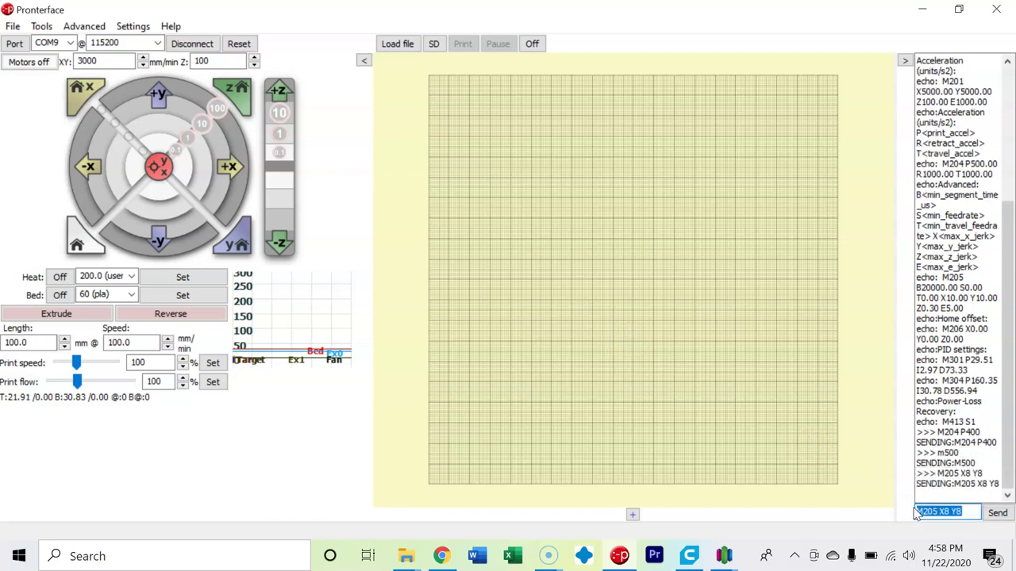
pyautogui.write('M500')
pyautogui.press('Return')
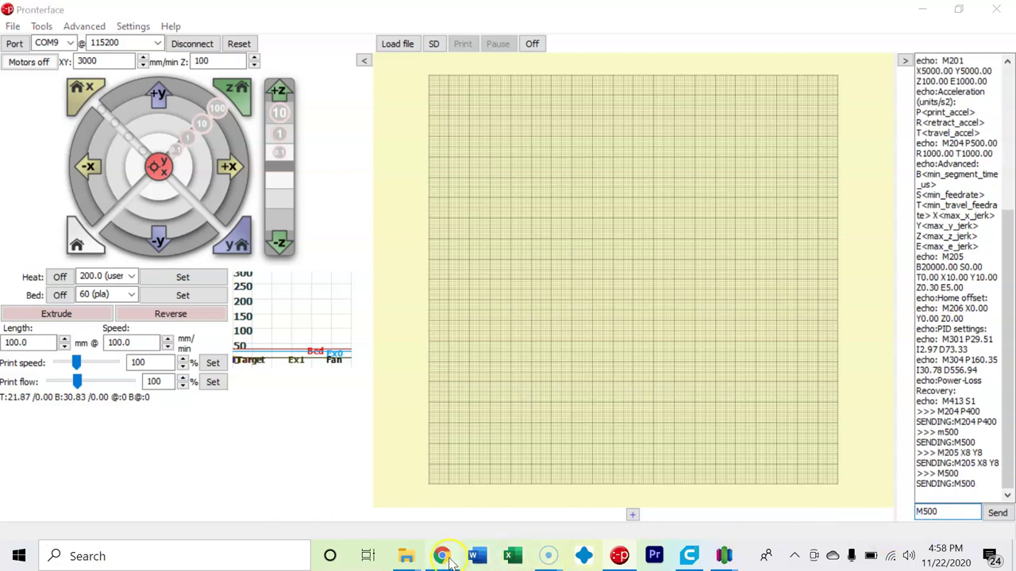
pyautogui.click(441, 556)
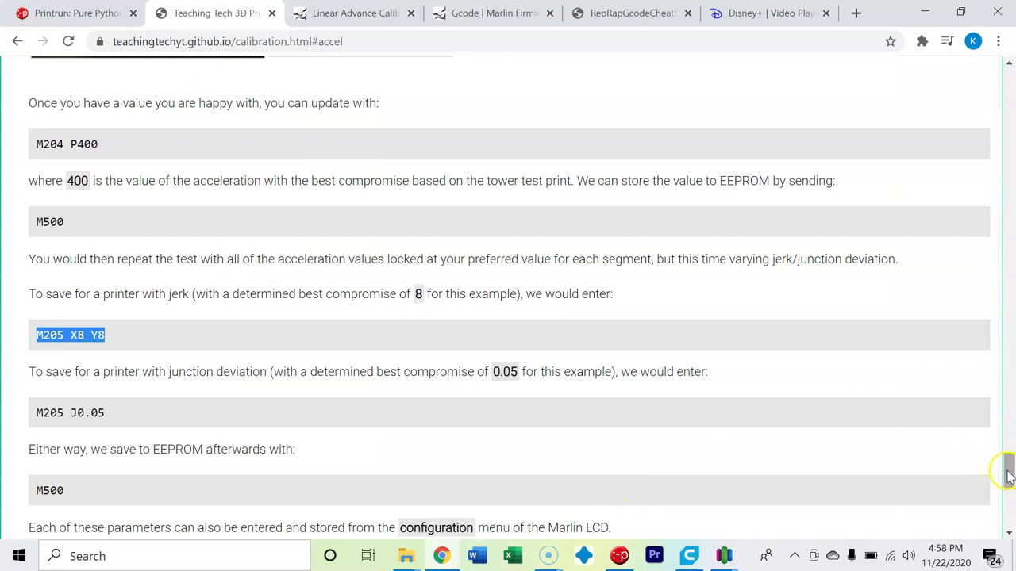
pyautogui.moveTo(1009, 480)
pyautogui.mouseDown()
pyautogui.moveTo(1008, 494)
pyautogui.moveTo(1004, 472)
pyautogui.mouseUp()
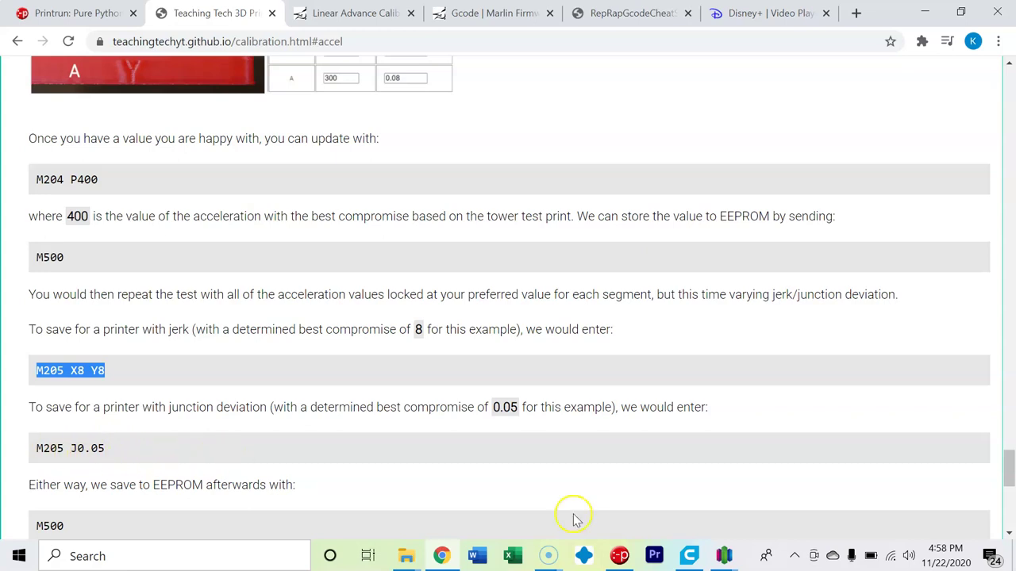
pyautogui.click(620, 557)
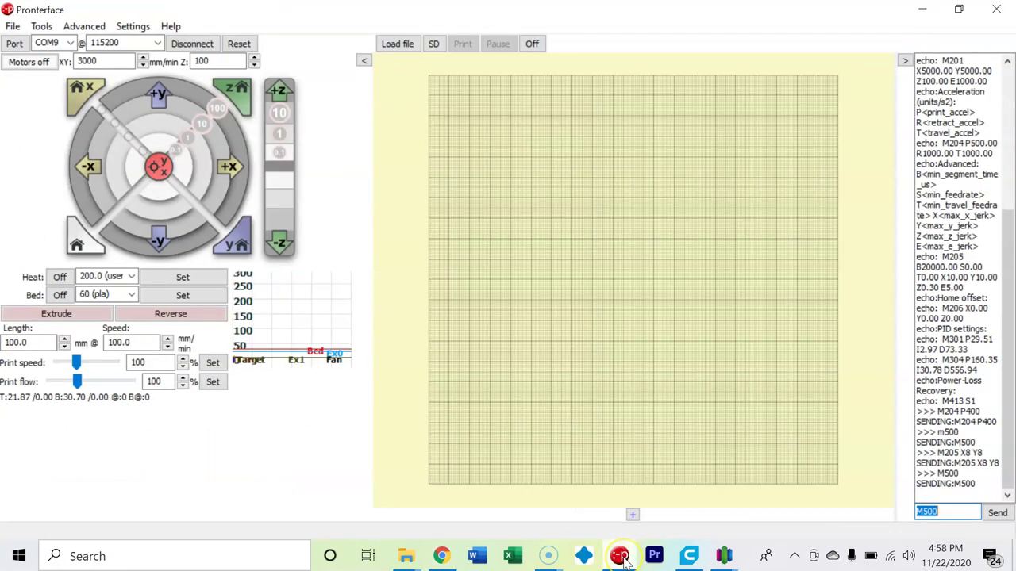